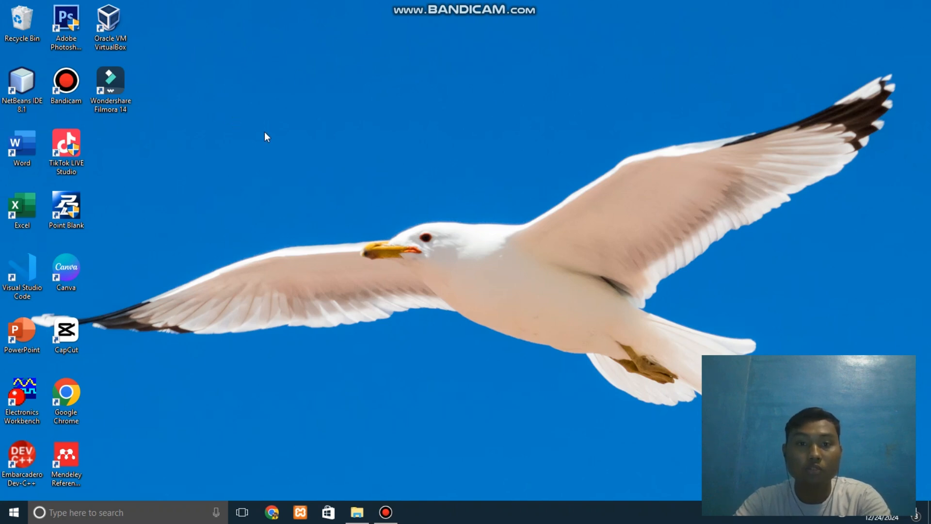
- Locate the Windows 10 disc image Win10_21H2_x86_en_DOWNLOAD.ID.iso in the SO folder on Local Disk (D:) using File Explorer, then minimize the window
{"action": "left_click", "coordinate": [116, 38]}
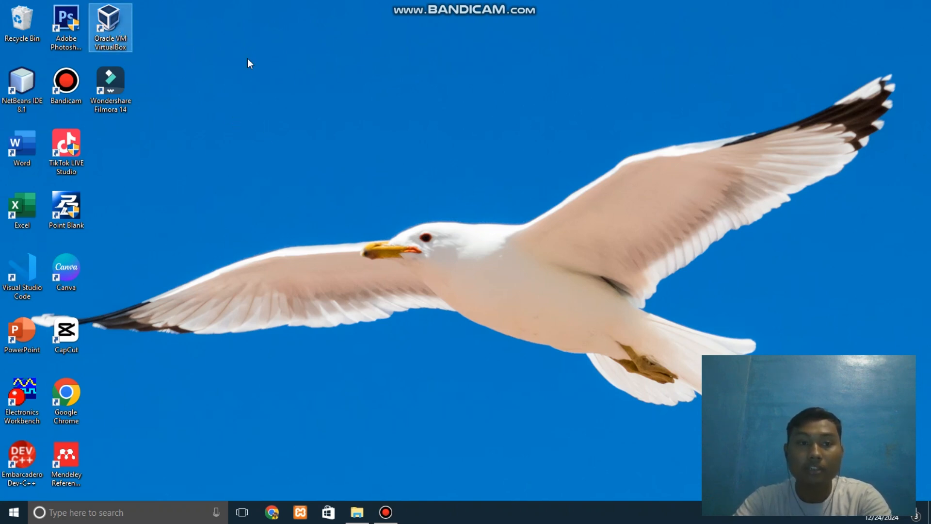
{"action": "mouse_move", "coordinate": [112, 26]}
{"action": "left_mouse_down"}
{"action": "mouse_move", "coordinate": [136, 26]}
{"action": "mouse_move", "coordinate": [119, 25]}
{"action": "left_mouse_up"}
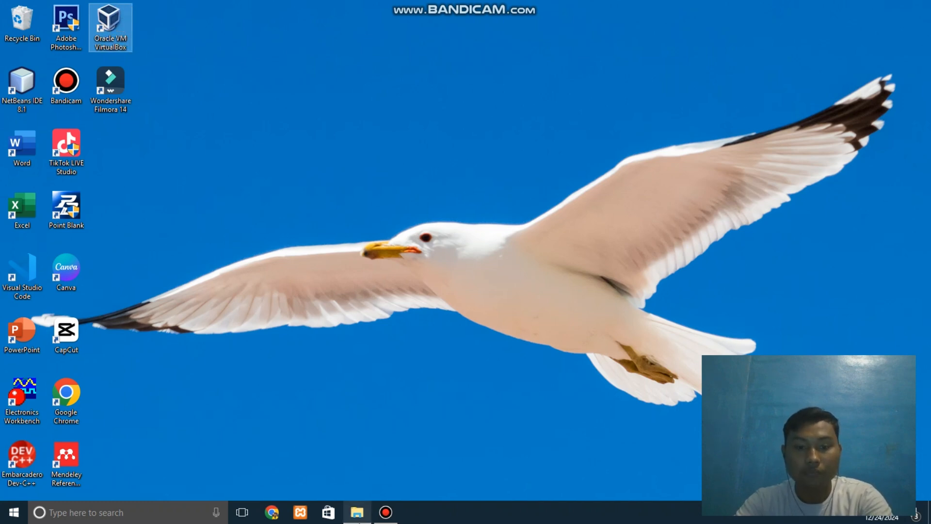
{"action": "left_click", "coordinate": [357, 512]}
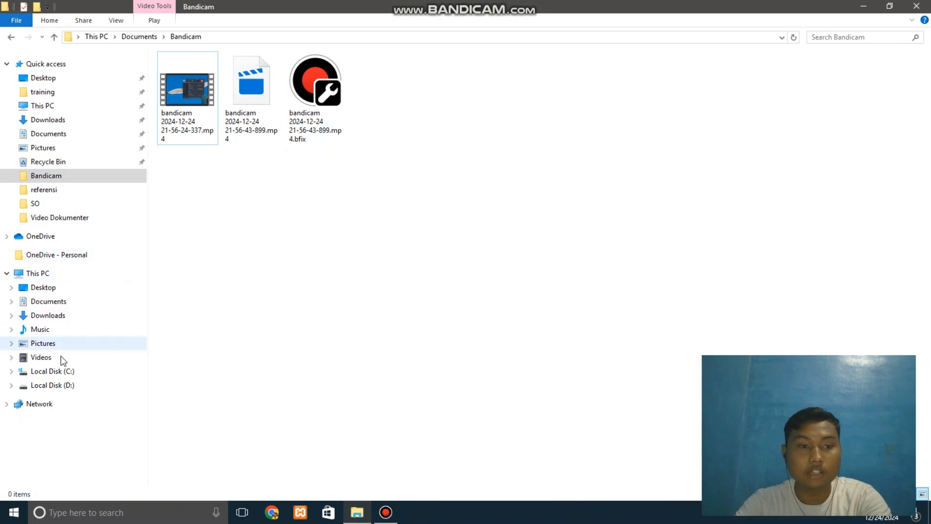
{"action": "left_click", "coordinate": [72, 386]}
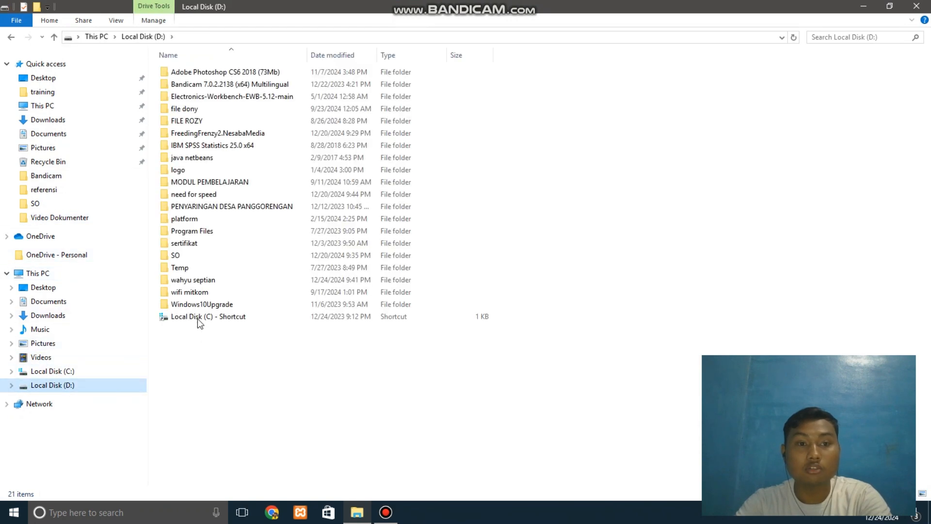
{"action": "double_click", "coordinate": [192, 256]}
{"action": "left_click", "coordinate": [220, 161]}
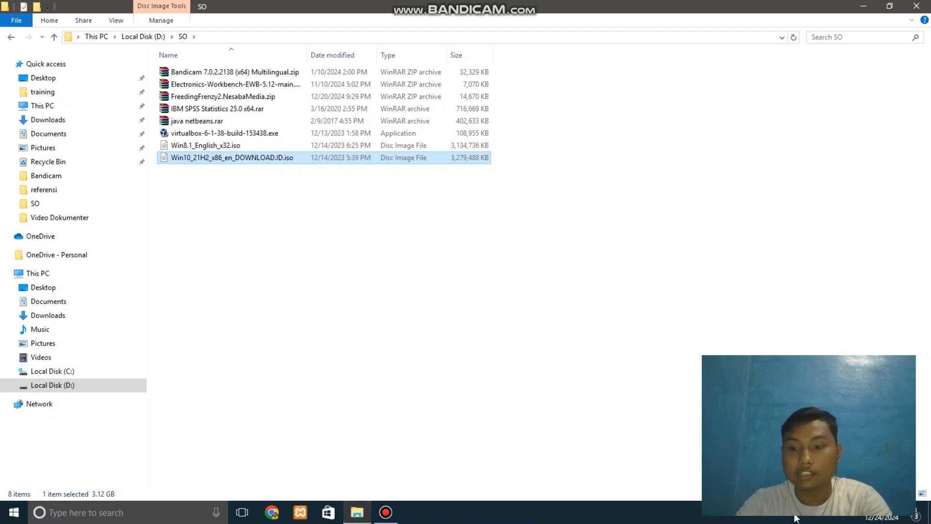
{"action": "left_click", "coordinate": [847, 519]}
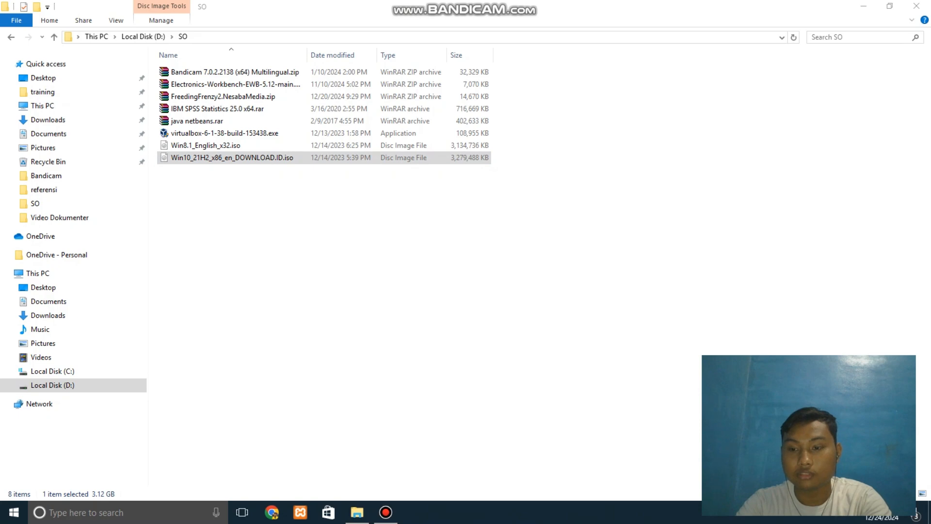
{"action": "left_click", "coordinate": [724, 213]}
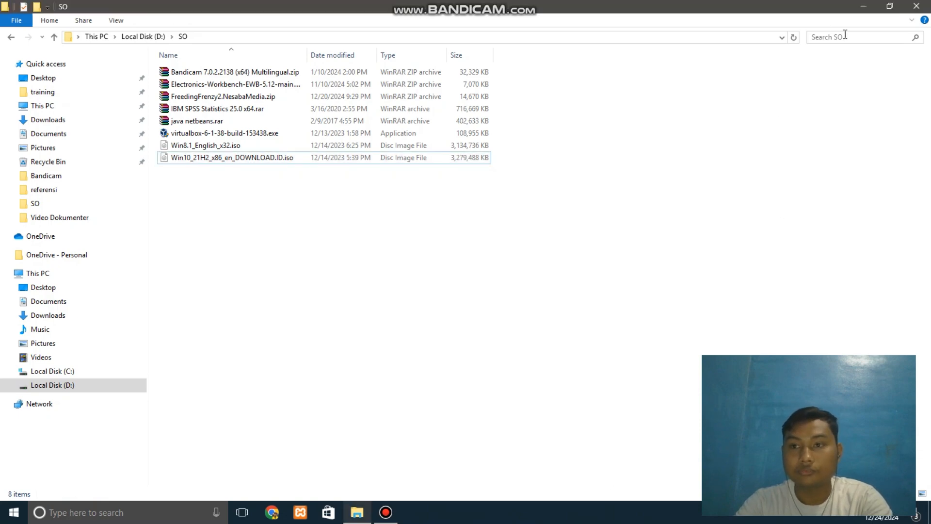
{"action": "left_click", "coordinate": [861, 6]}
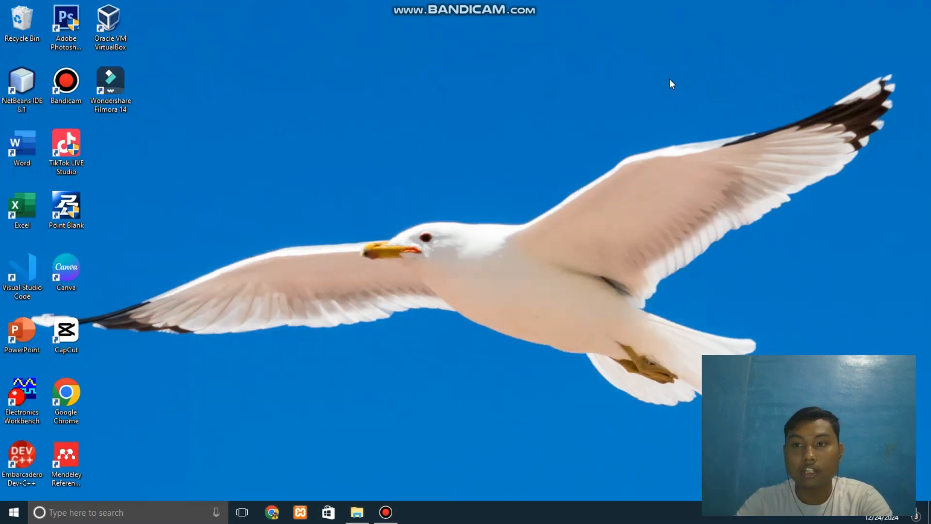
- Open Oracle VM VirtualBox and start a new virtual machine named "windows 10"
{"action": "double_click", "coordinate": [116, 38]}
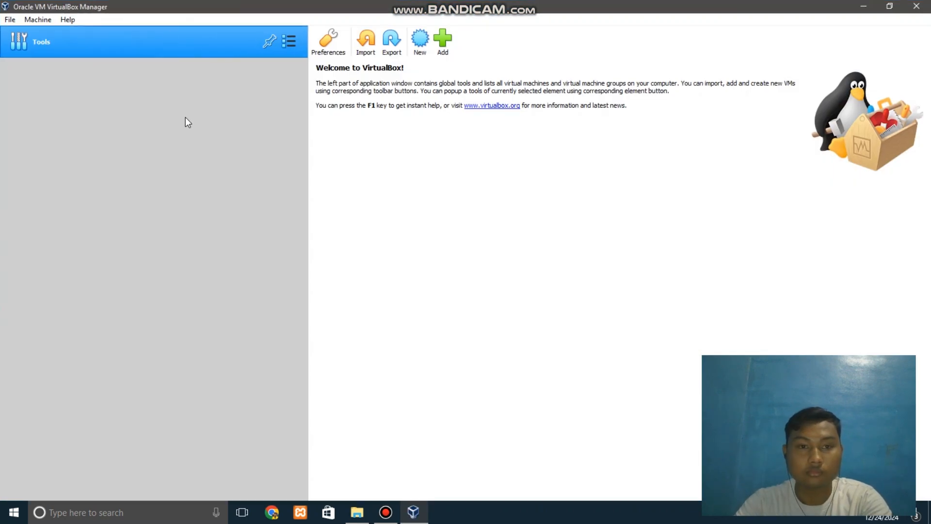
{"action": "left_click", "coordinate": [416, 45]}
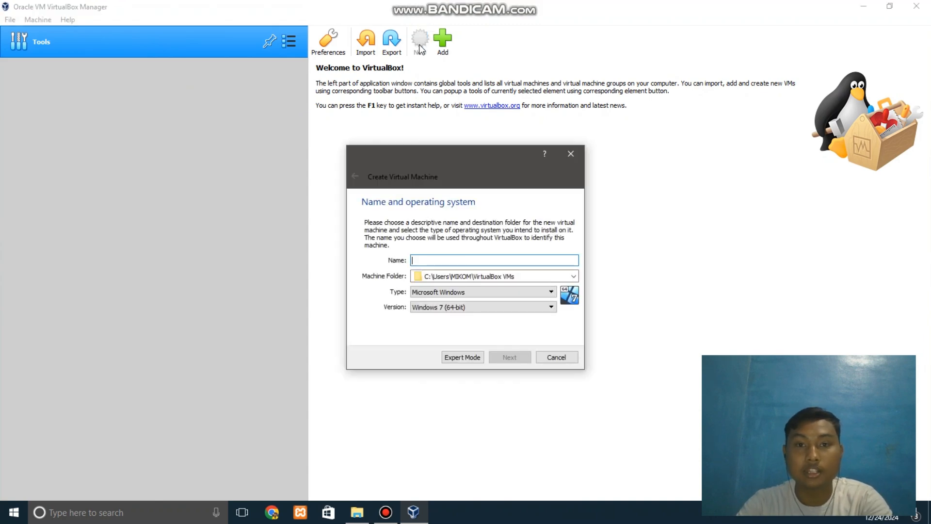
{"action": "type", "text": "w"}
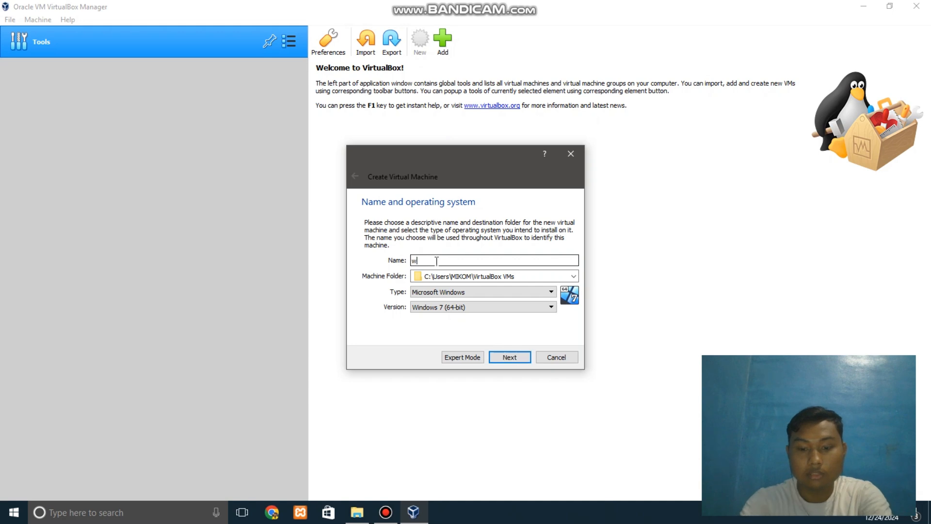
{"action": "type", "text": "indows"}
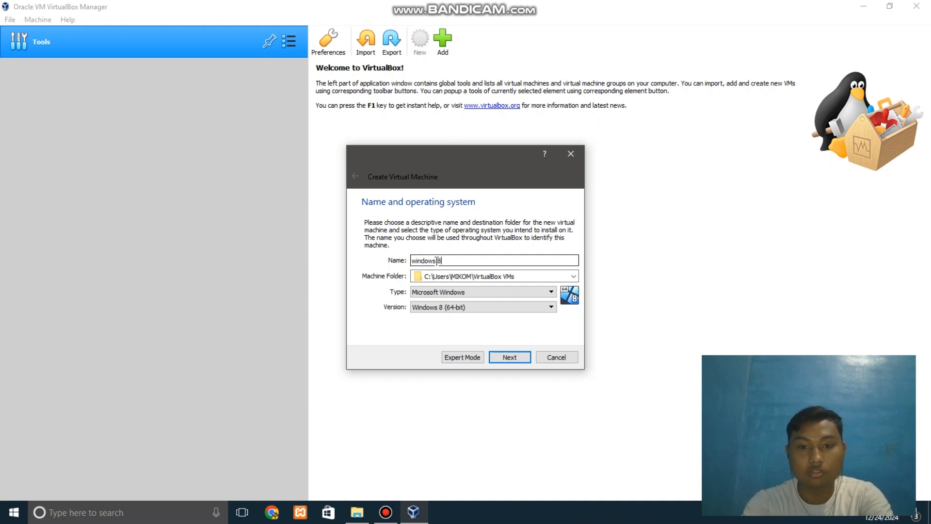
{"action": "type", "text": " 10"}
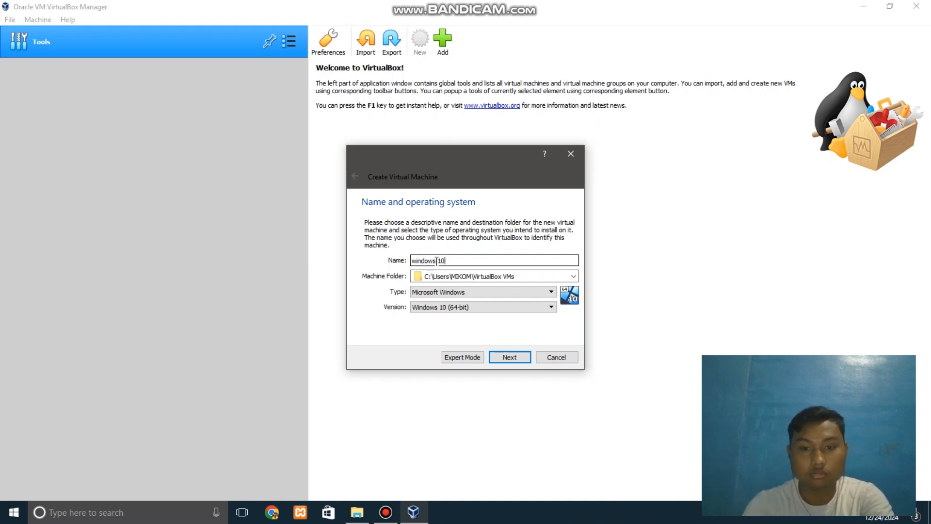
- Set the machine's type to Microsoft Windows and its version to Windows 10 (32-bit), and continue to the memory settings
{"action": "left_click", "coordinate": [485, 310]}
{"action": "left_click", "coordinate": [377, 280]}
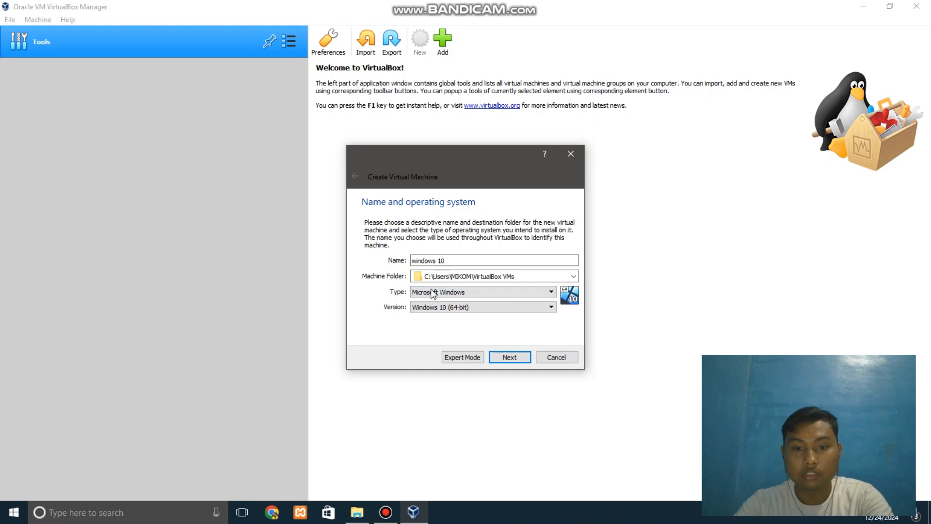
{"action": "left_click", "coordinate": [455, 293]}
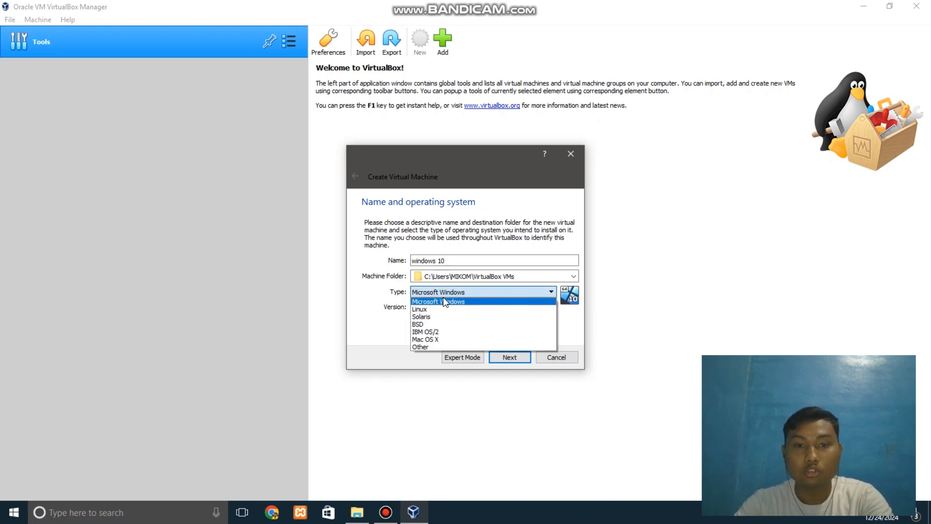
{"action": "left_click", "coordinate": [475, 301]}
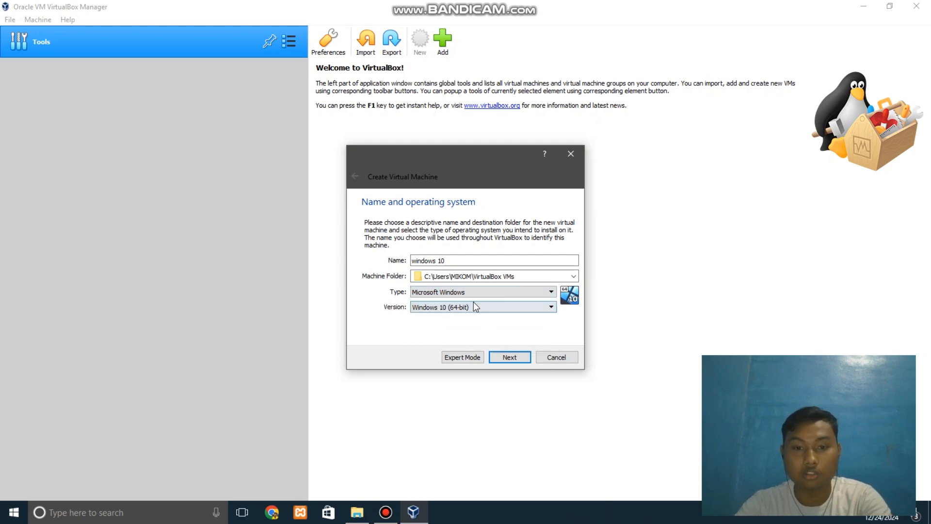
{"action": "left_click", "coordinate": [475, 308]}
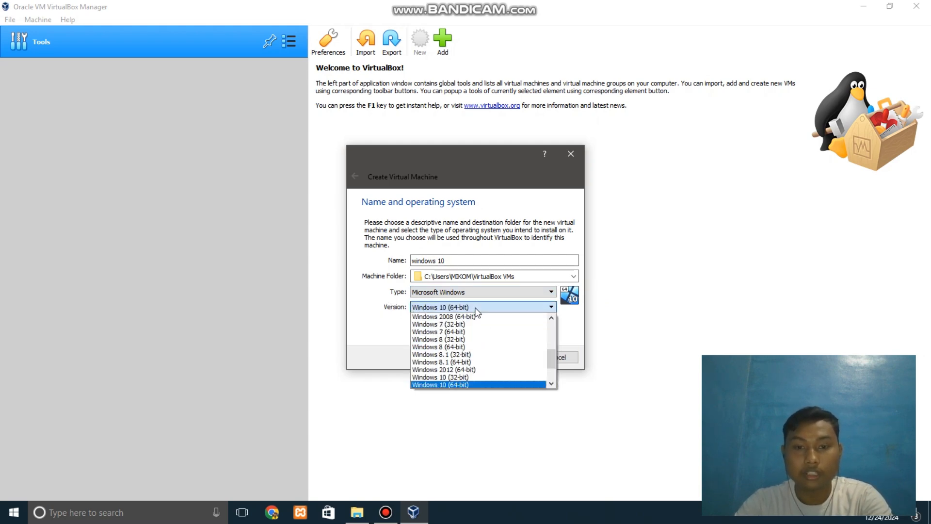
{"action": "left_click", "coordinate": [478, 377]}
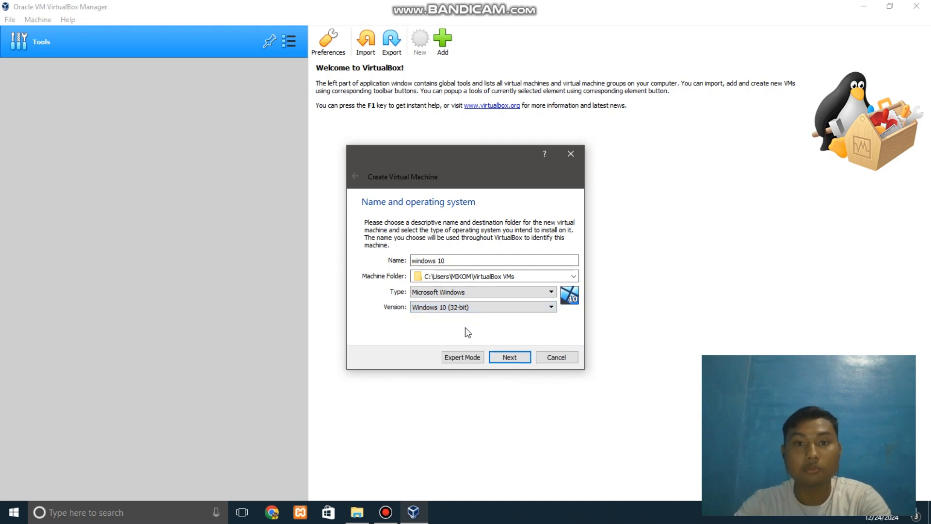
{"action": "left_click", "coordinate": [521, 358]}
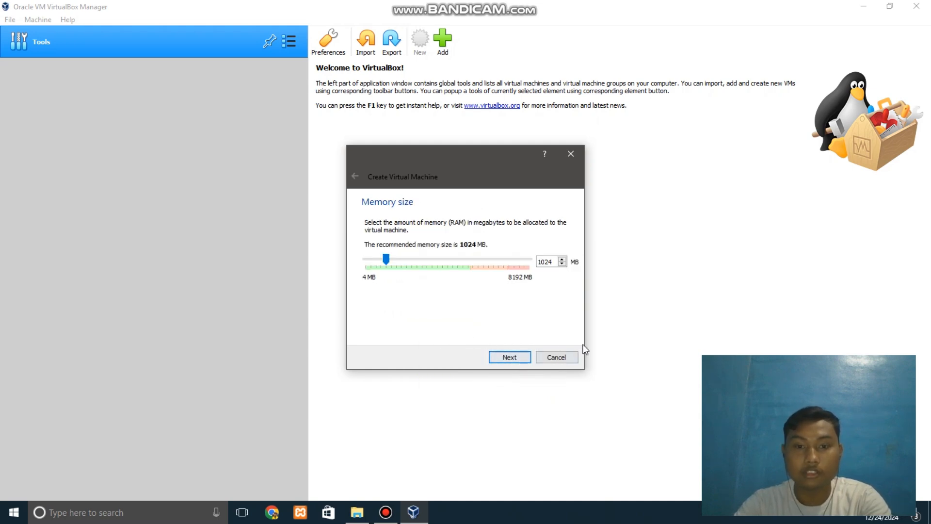
- Allocate 2024 MB of memory to the virtual machine and continue to the hard disk options
{"action": "left_click", "coordinate": [542, 263]}
{"action": "key", "text": "BackSpace"}
{"action": "type", "text": "2"}
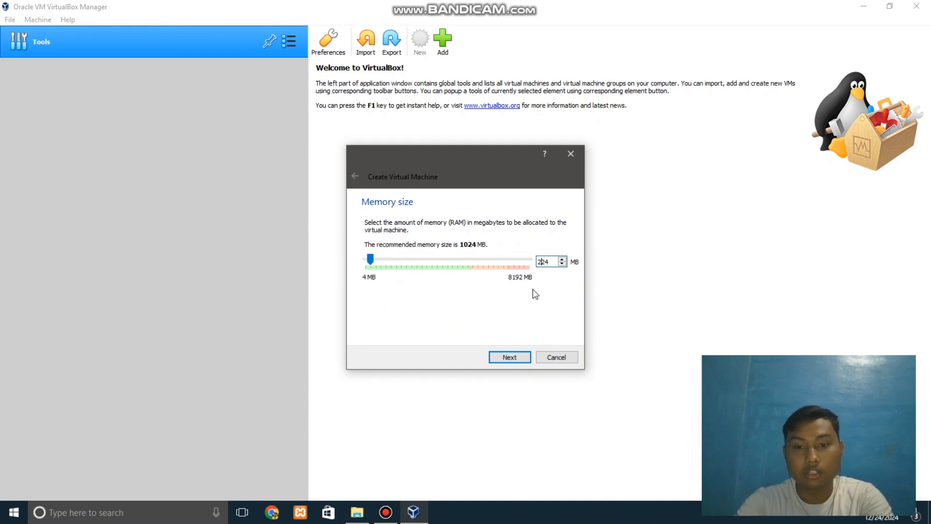
{"action": "type", "text": "0"}
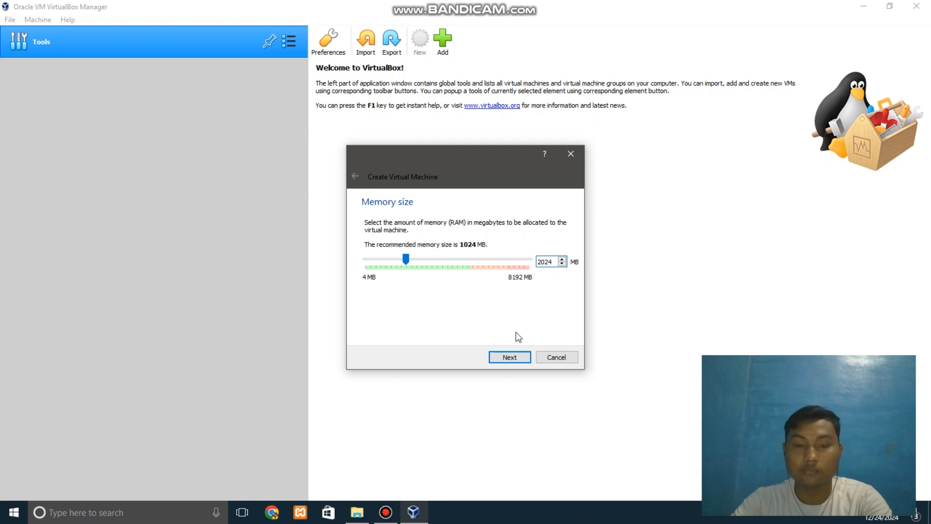
{"action": "left_click", "coordinate": [510, 357]}
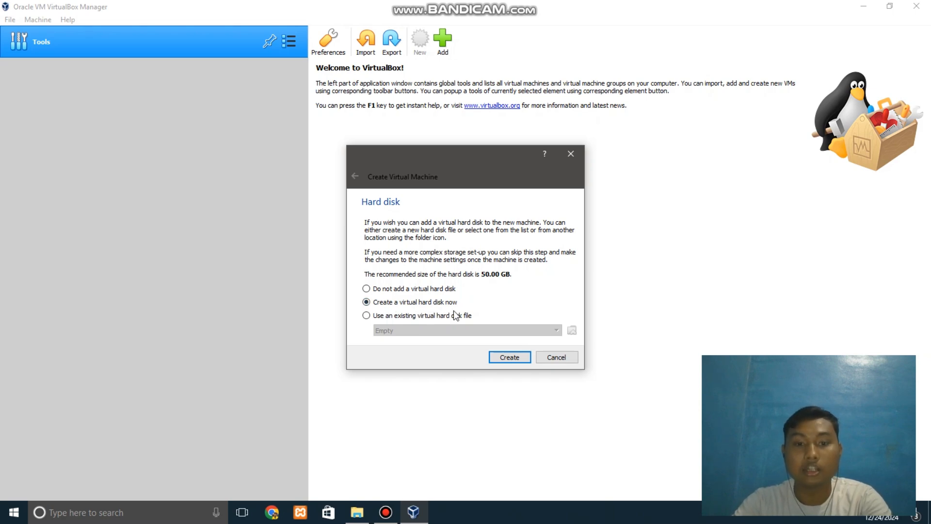
- Choose to create a virtual hard disk now, as a dynamically allocated VDI (VirtualBox Disk Image)
{"action": "left_click", "coordinate": [508, 358]}
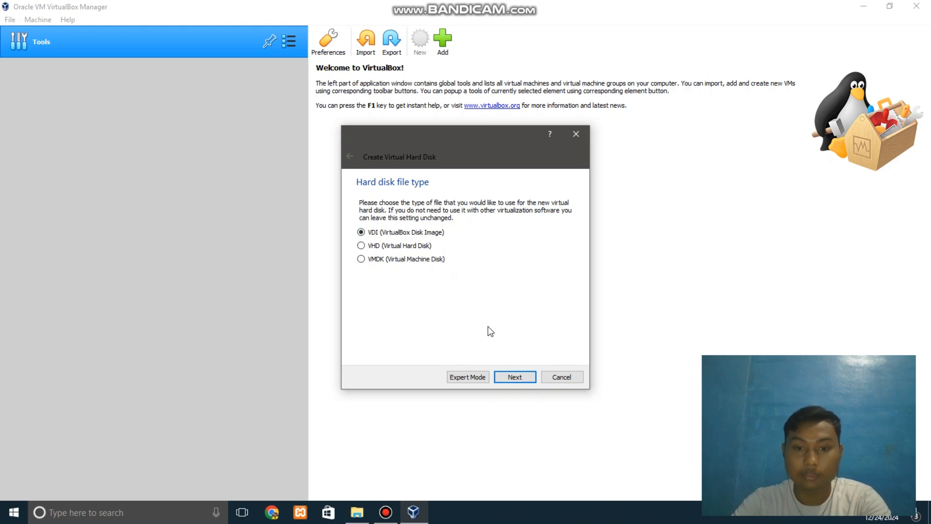
{"action": "left_click", "coordinate": [515, 377]}
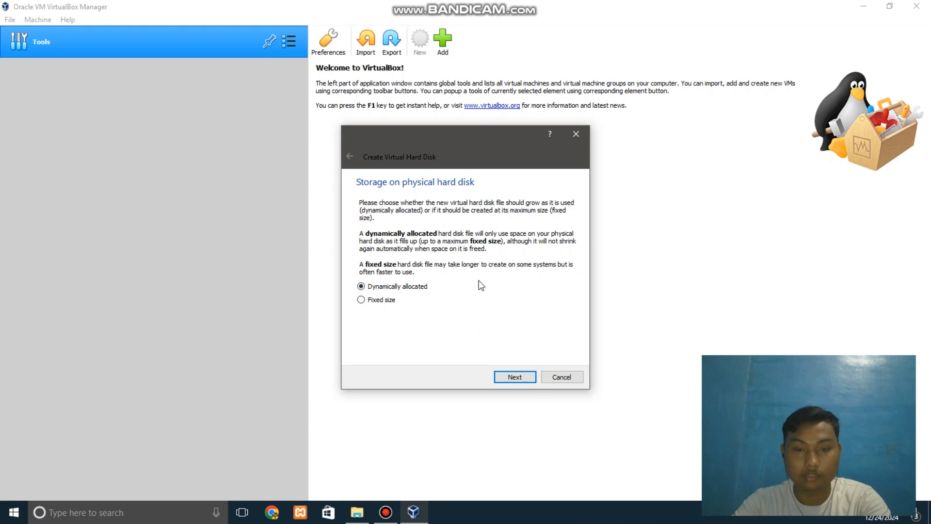
{"action": "left_click", "coordinate": [515, 376]}
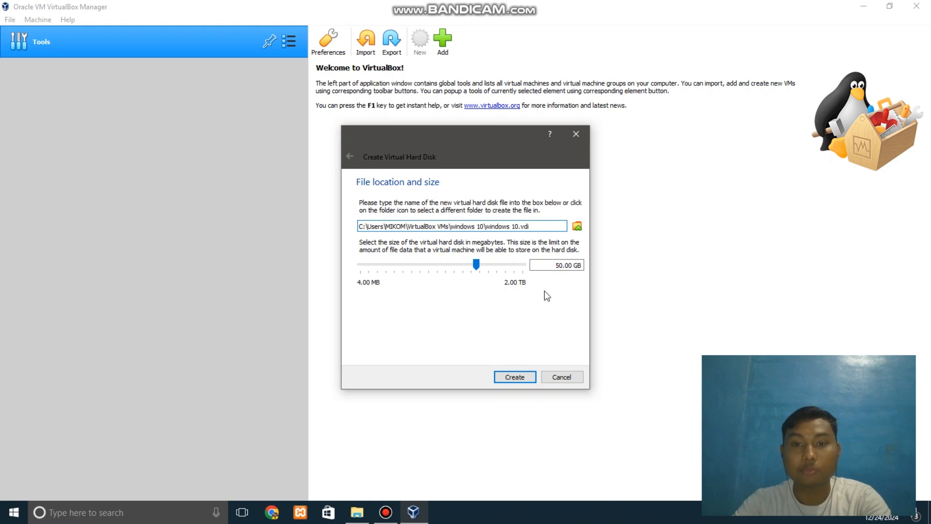
- Set the virtual hard disk size to 40.00 GB and create the disk
{"action": "left_click", "coordinate": [558, 264]}
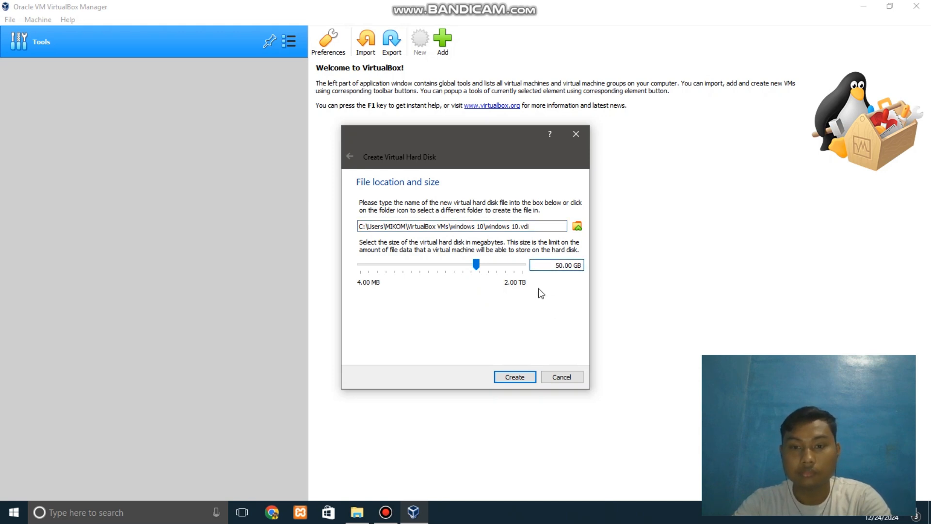
{"action": "left_click", "coordinate": [560, 266]}
{"action": "key", "text": "BackSpace"}
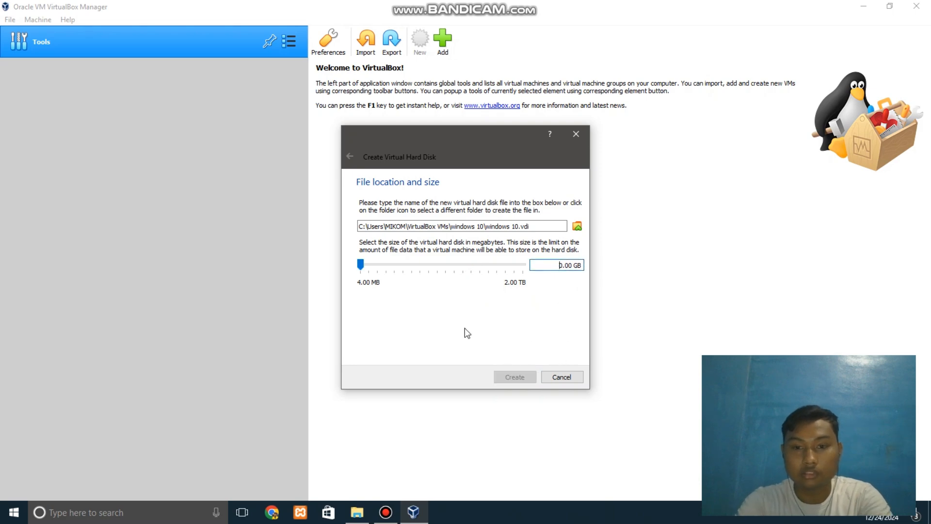
{"action": "type", "text": "40"}
{"action": "key", "text": "BackSpace"}
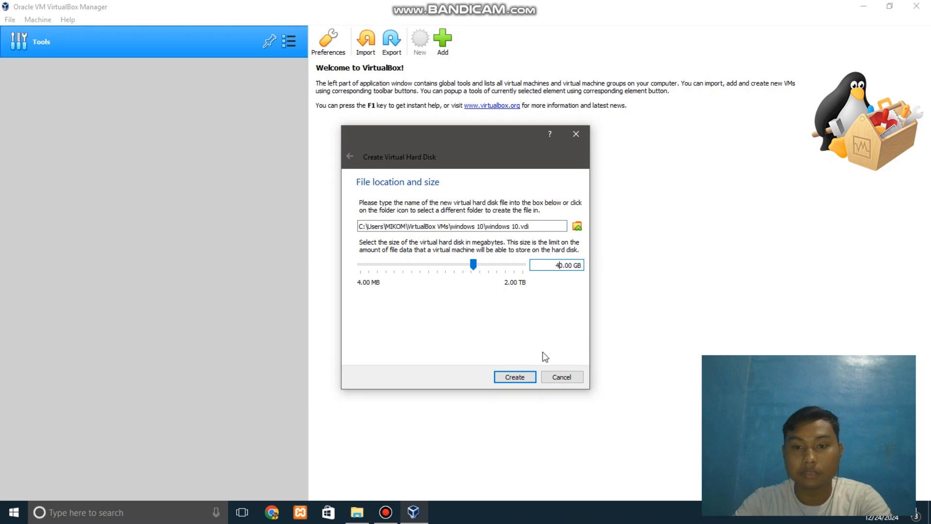
{"action": "left_click", "coordinate": [518, 376]}
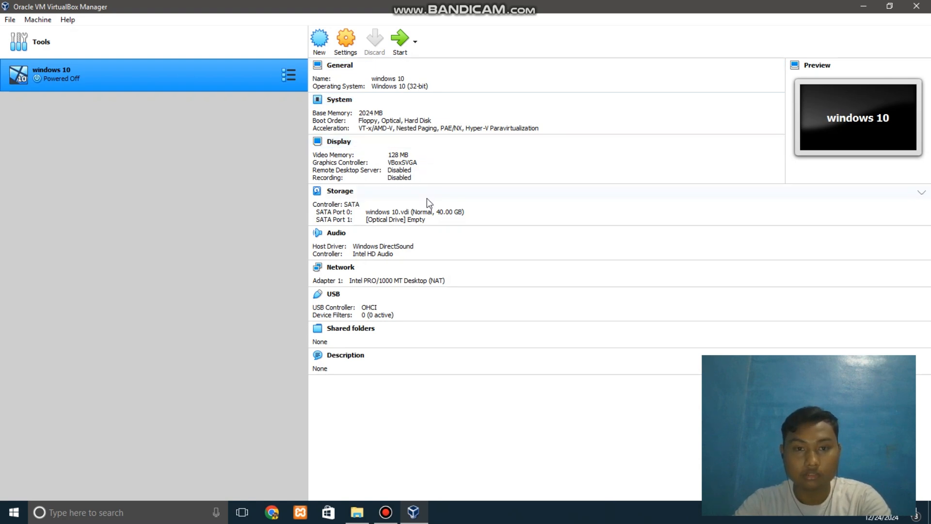
- Start the windows 10 virtual machine using Win10_21H2_x86_en_DOWNLOAD.ID.iso from the SO folder on Local Disk (D:) as the start-up disk
{"action": "left_click", "coordinate": [400, 44]}
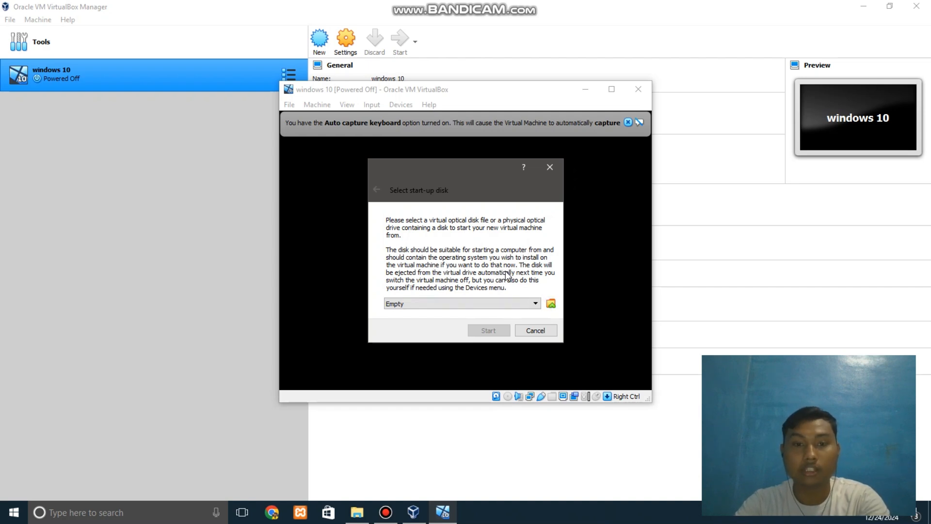
{"action": "left_click", "coordinate": [552, 306]}
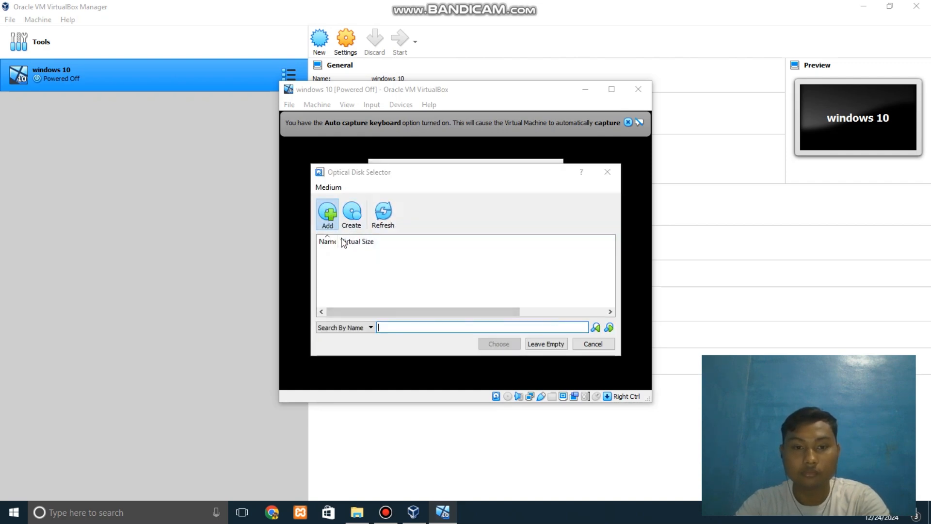
{"action": "scroll", "coordinate": [354, 306], "scroll_direction": "down", "scroll_amount": 5}
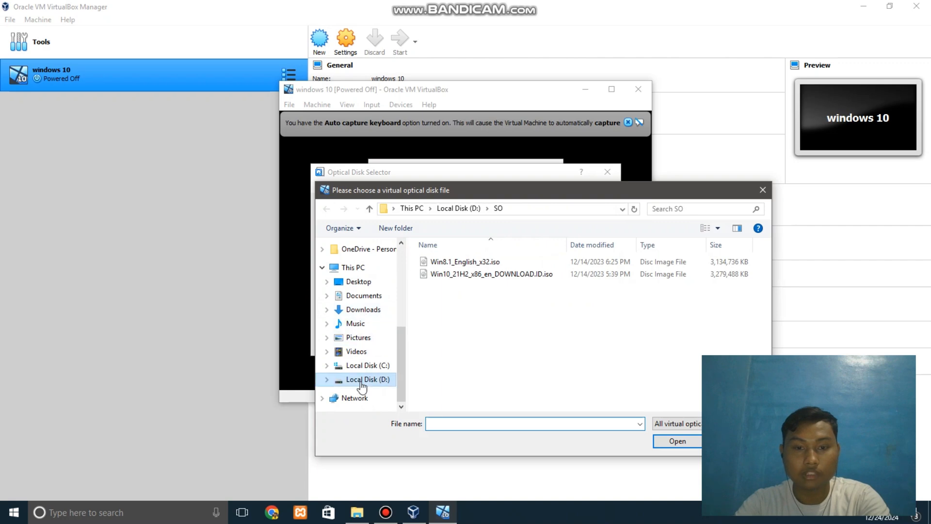
{"action": "left_click", "coordinate": [362, 379]}
{"action": "scroll", "coordinate": [476, 321], "scroll_direction": "down", "scroll_amount": 2}
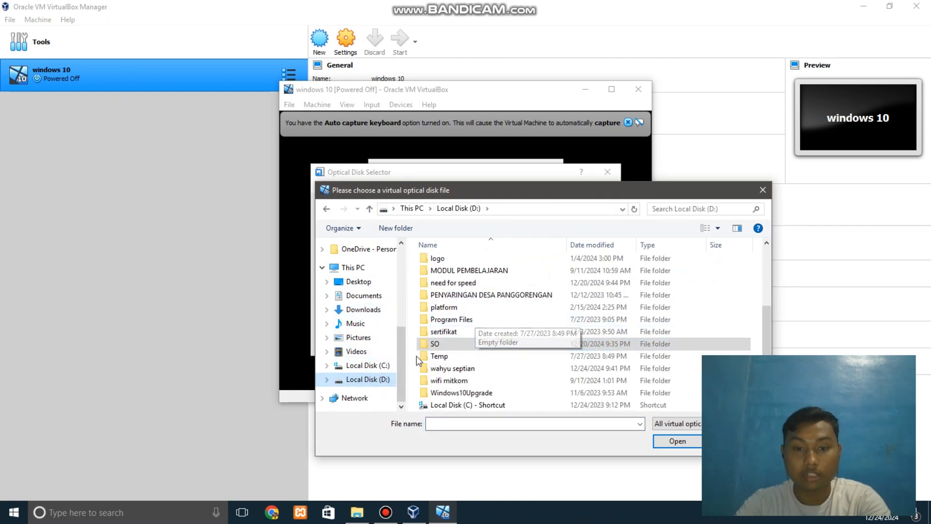
{"action": "left_click", "coordinate": [424, 345]}
{"action": "double_click", "coordinate": [459, 347]}
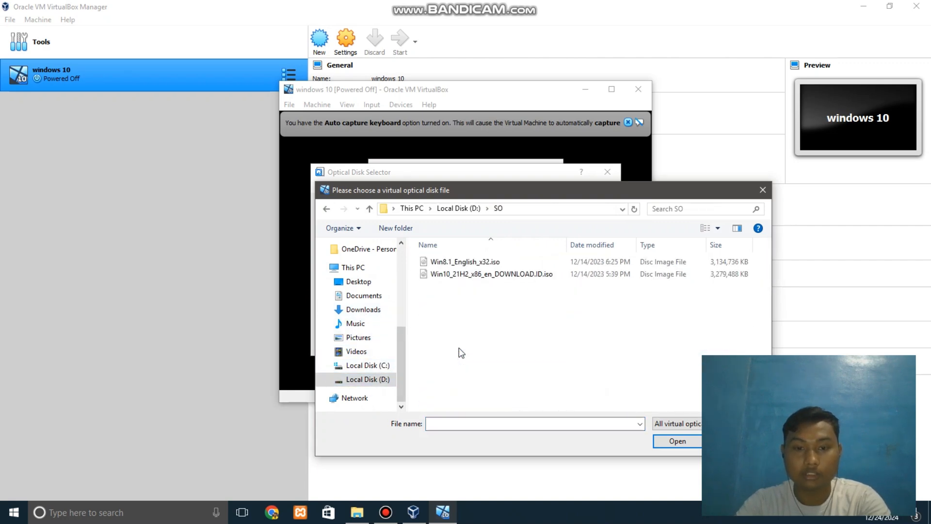
{"action": "left_click", "coordinate": [451, 275]}
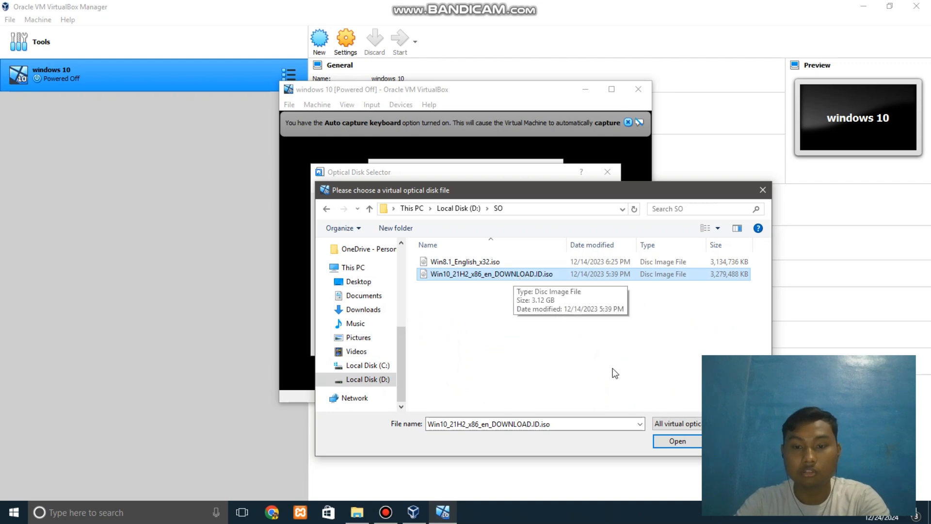
{"action": "left_click", "coordinate": [691, 448]}
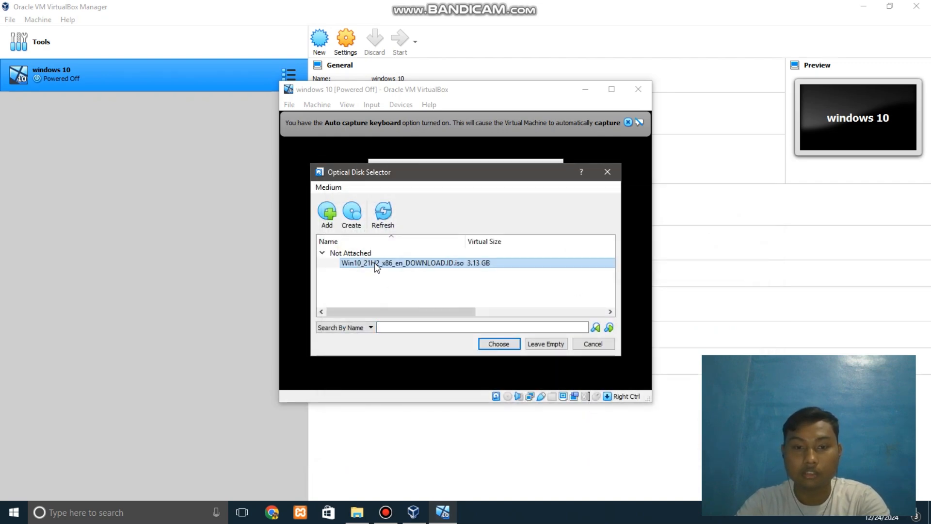
{"action": "left_click", "coordinate": [500, 344]}
{"action": "left_click", "coordinate": [499, 330]}
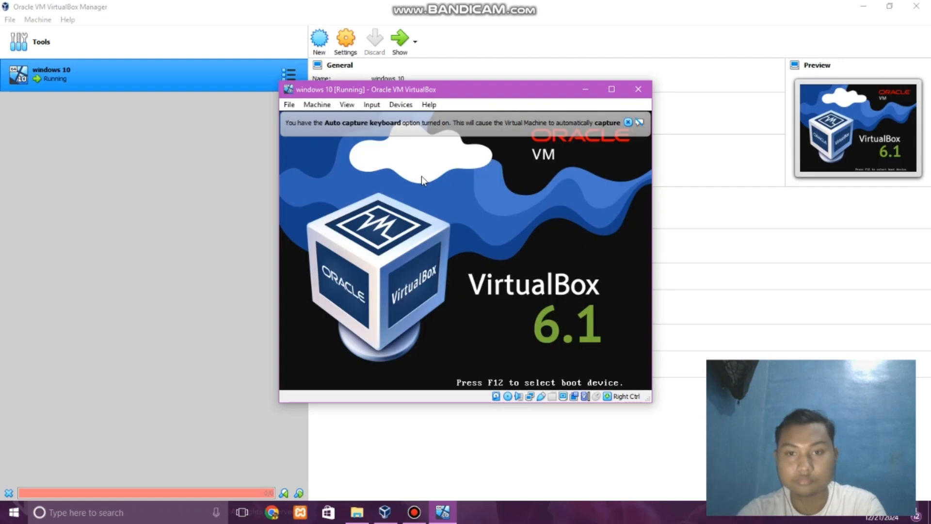
- Maximize the running virtual machine window and dismiss the keyboard capture and mouse pointer integration notices
{"action": "left_click", "coordinate": [627, 121]}
{"action": "left_click", "coordinate": [612, 90]}
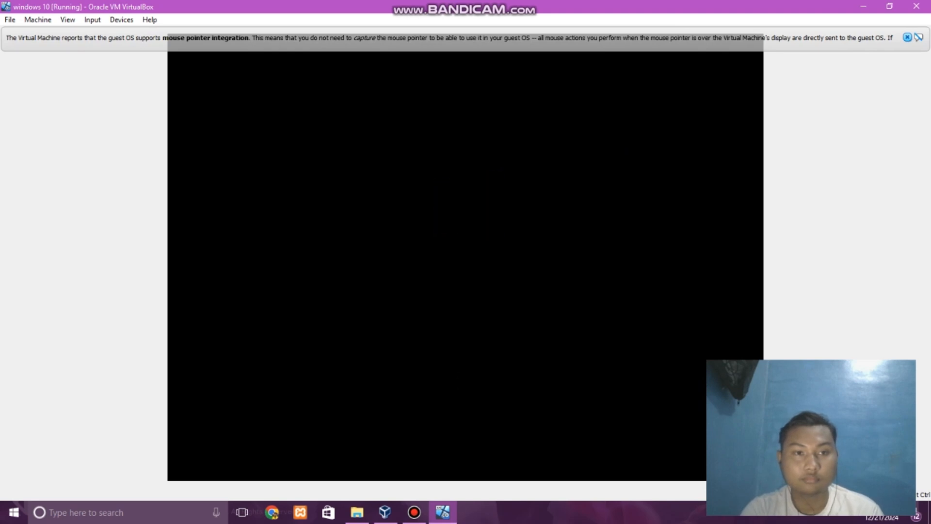
{"action": "left_click", "coordinate": [908, 38]}
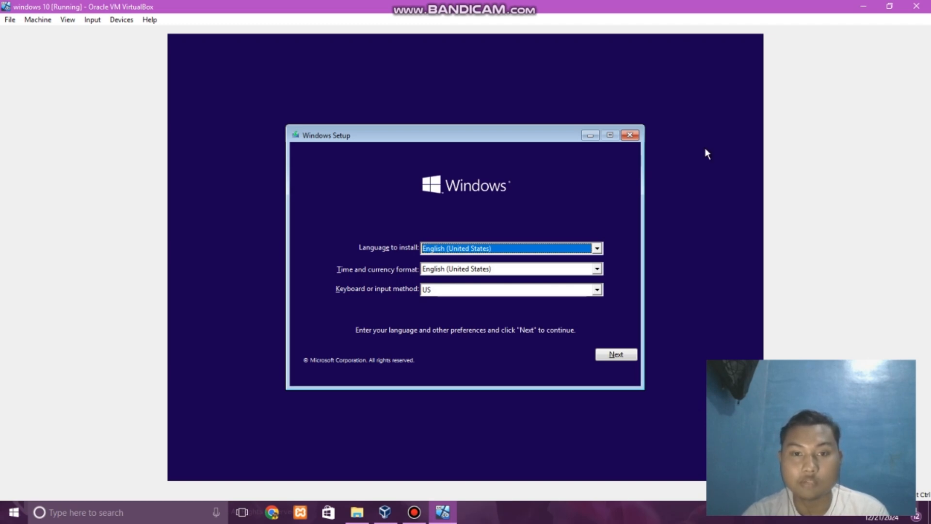
- Choose English (United States) as the language to install and Indonesian (Indonesia) as the time and currency format
{"action": "left_click", "coordinate": [582, 249]}
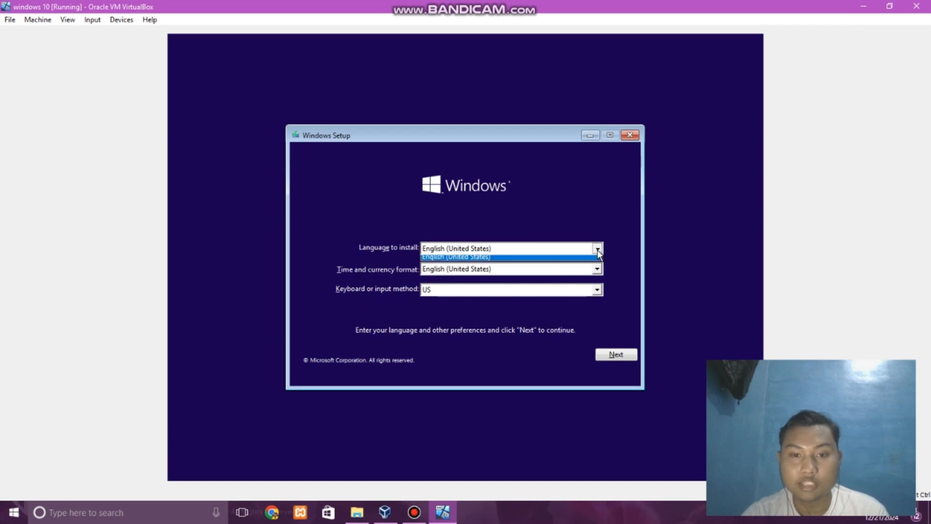
{"action": "left_click", "coordinate": [504, 261]}
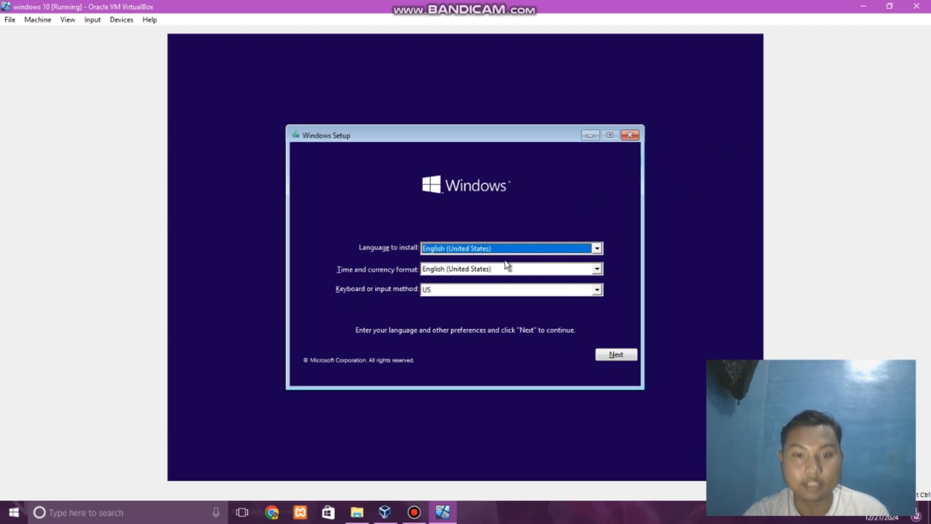
{"action": "left_click", "coordinate": [460, 269]}
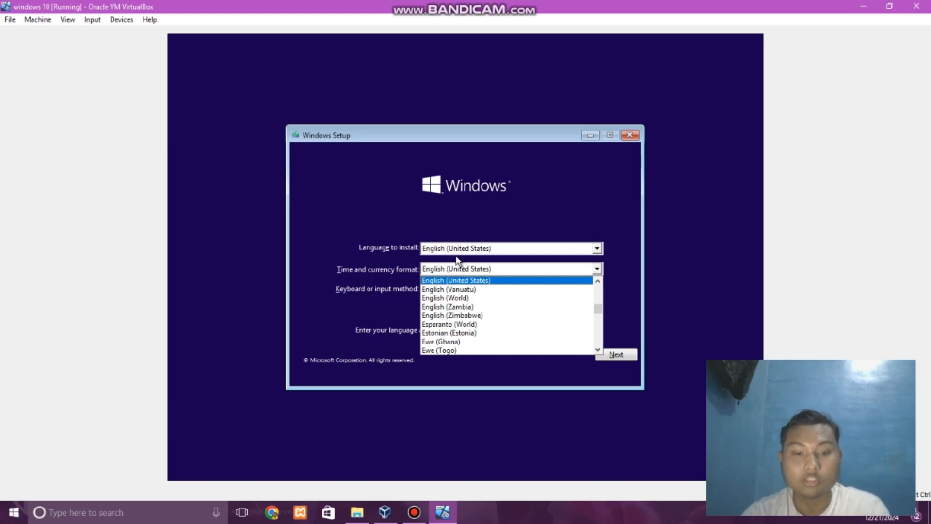
{"action": "scroll", "coordinate": [509, 321], "scroll_direction": "down", "scroll_amount": 13}
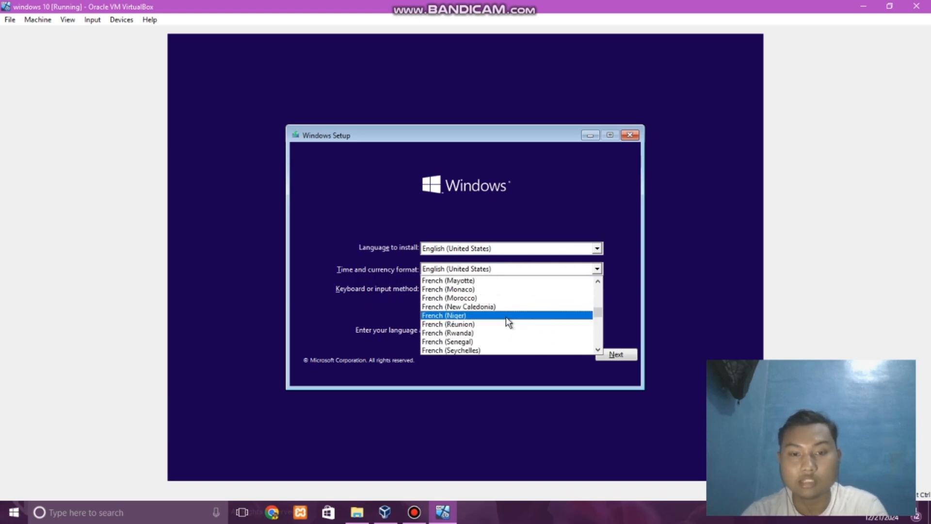
{"action": "scroll", "coordinate": [505, 320], "scroll_direction": "down", "scroll_amount": 13}
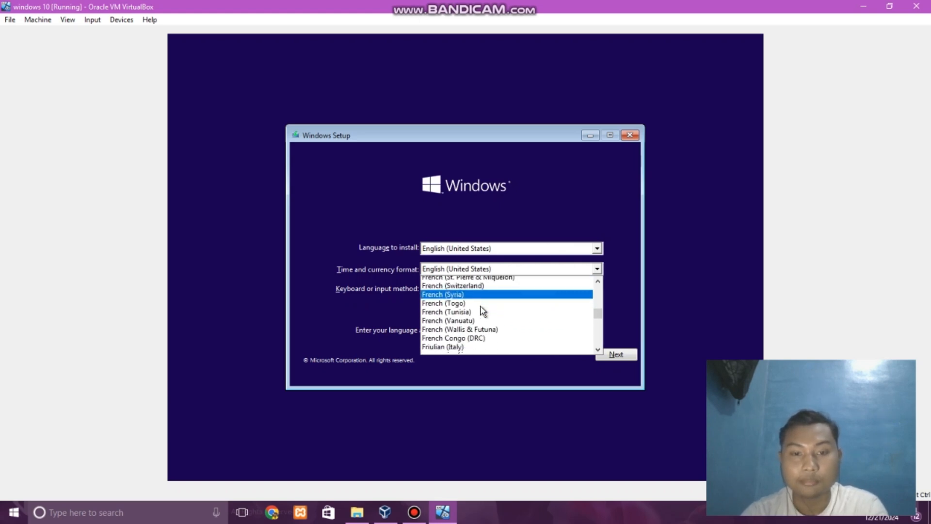
{"action": "left_click", "coordinate": [463, 264]}
{"action": "left_click", "coordinate": [465, 267]}
{"action": "left_click", "coordinate": [468, 270]}
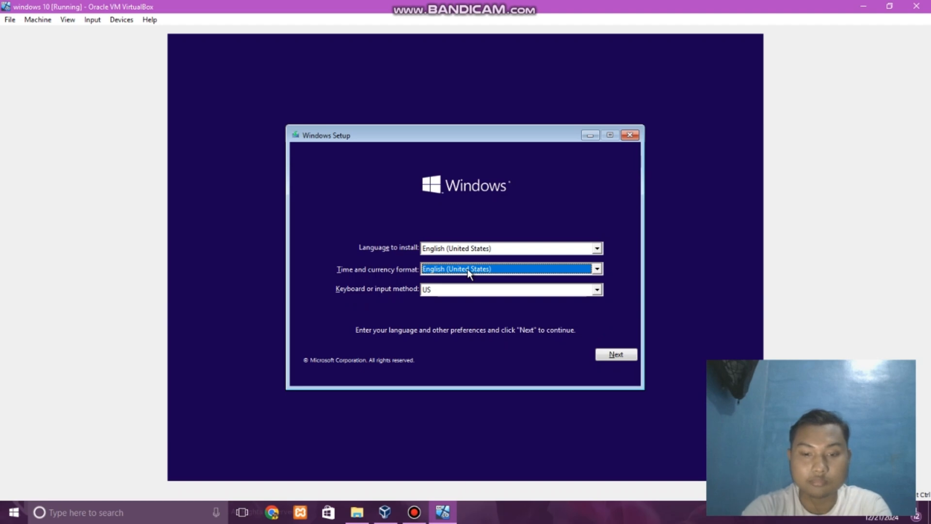
{"action": "type", "text": "in"}
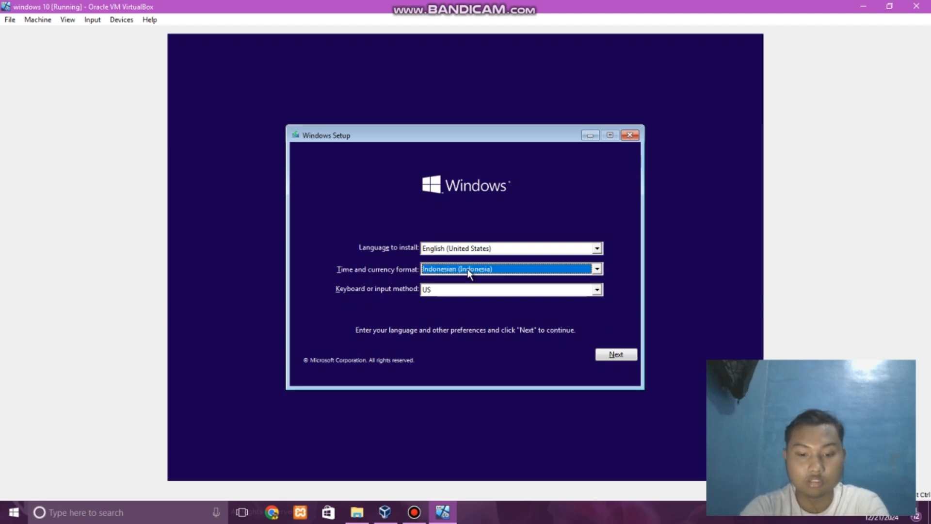
{"action": "left_click", "coordinate": [468, 273]}
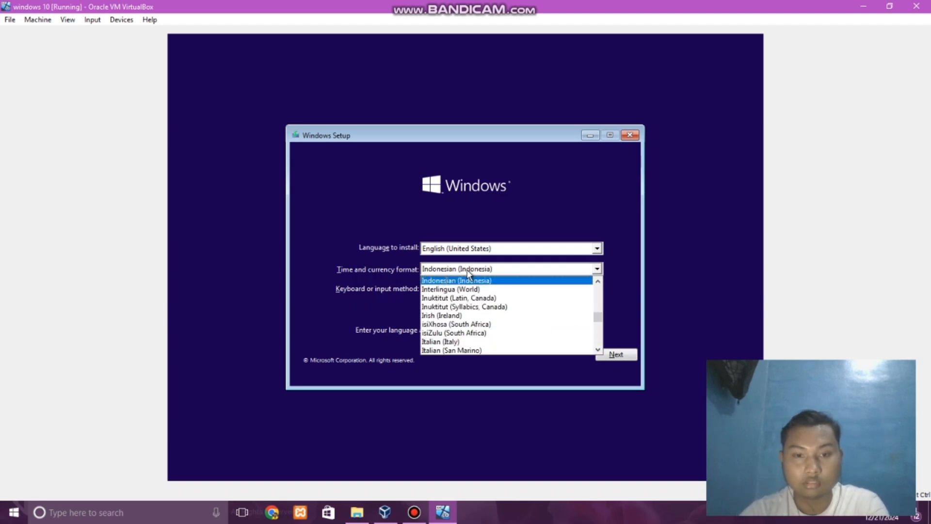
{"action": "left_click", "coordinate": [463, 282]}
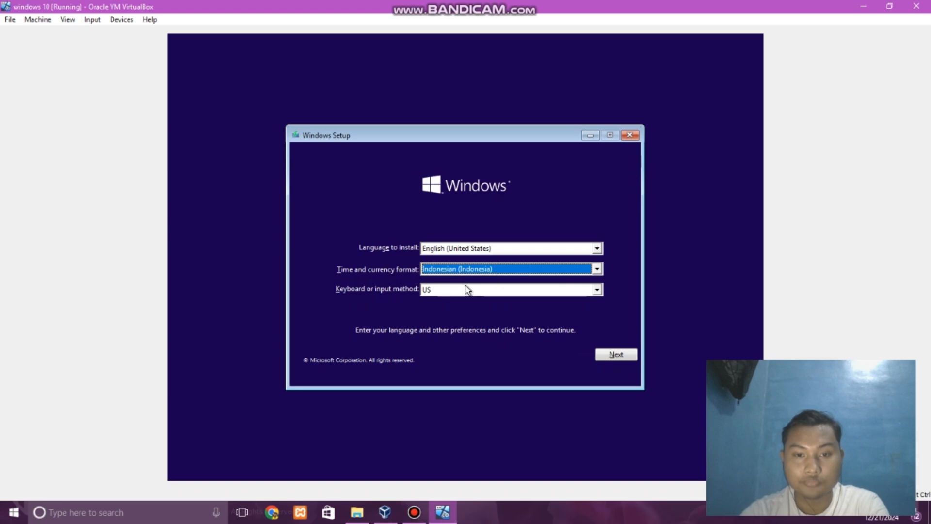
- Choose US as the keyboard or input method and start the Windows installation
{"action": "left_click", "coordinate": [452, 291]}
{"action": "left_click", "coordinate": [456, 301]}
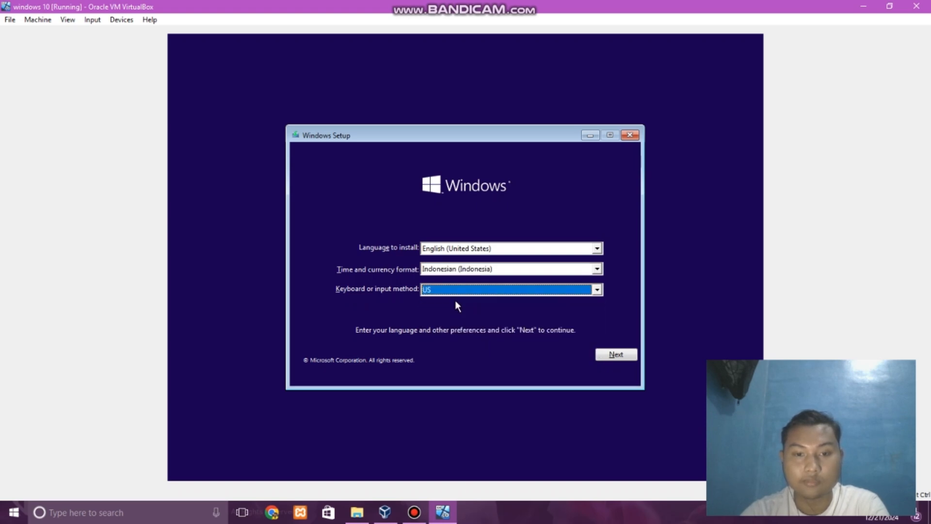
{"action": "left_click", "coordinate": [615, 354]}
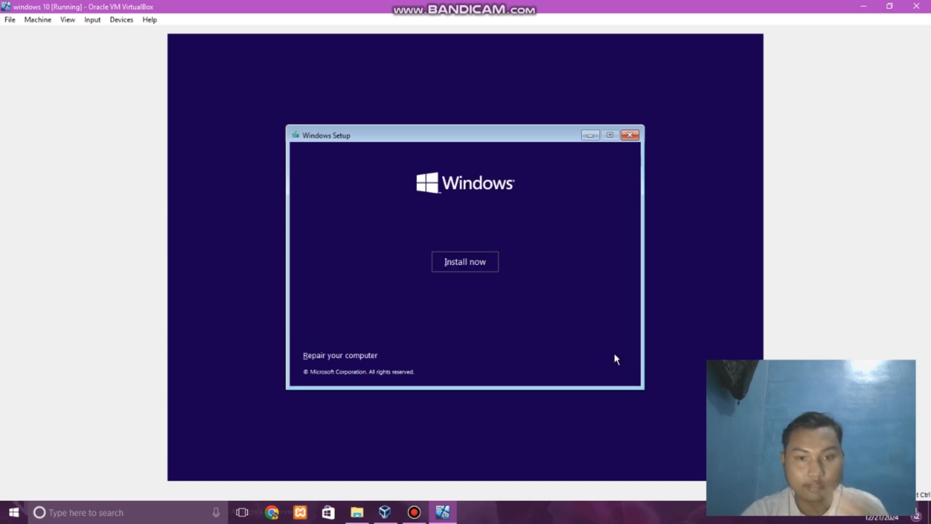
{"action": "left_click", "coordinate": [461, 266]}
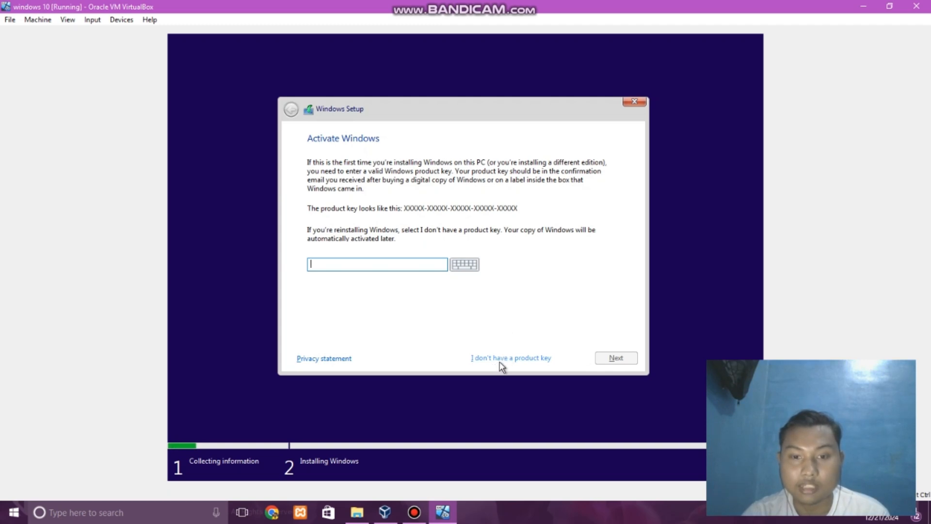
- Continue without a product key and select Windows 10 Pro (x86) as the operating system to install
{"action": "left_click", "coordinate": [527, 362]}
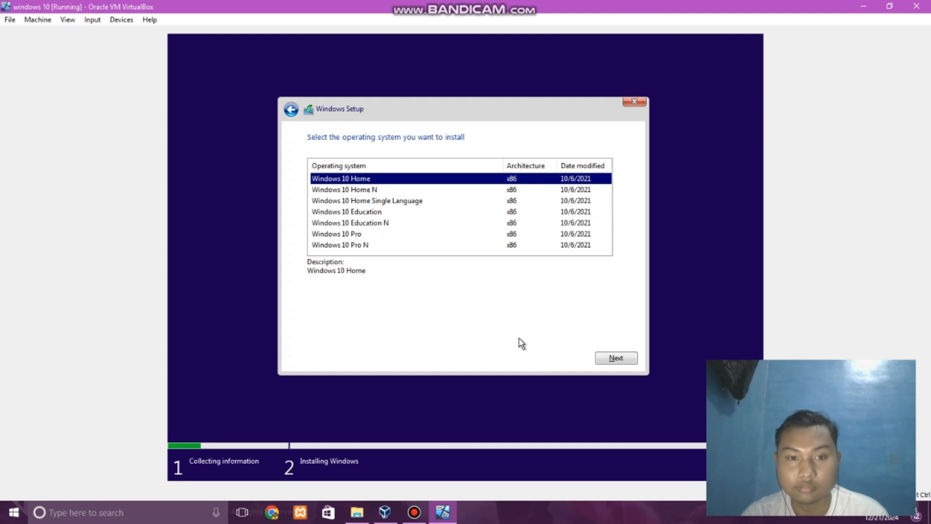
{"action": "left_click", "coordinate": [413, 236]}
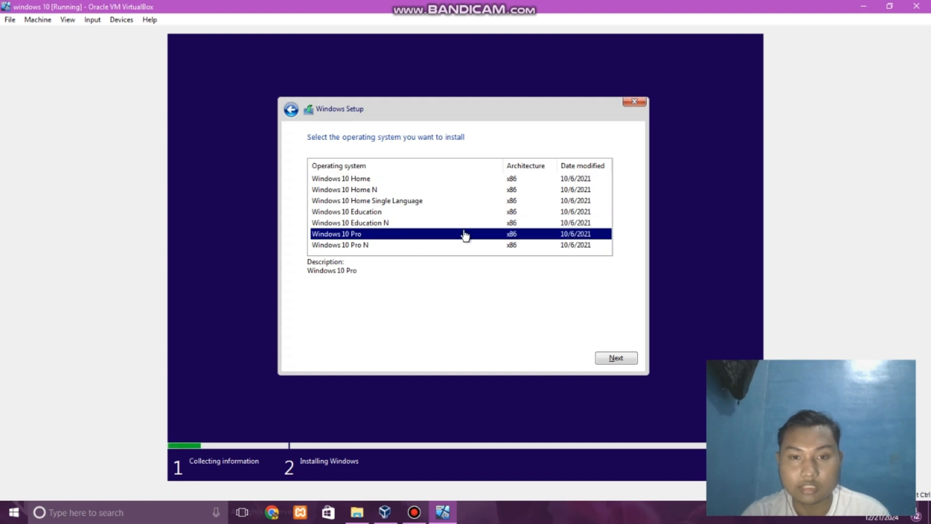
{"action": "left_click", "coordinate": [380, 245]}
{"action": "left_click", "coordinate": [379, 235]}
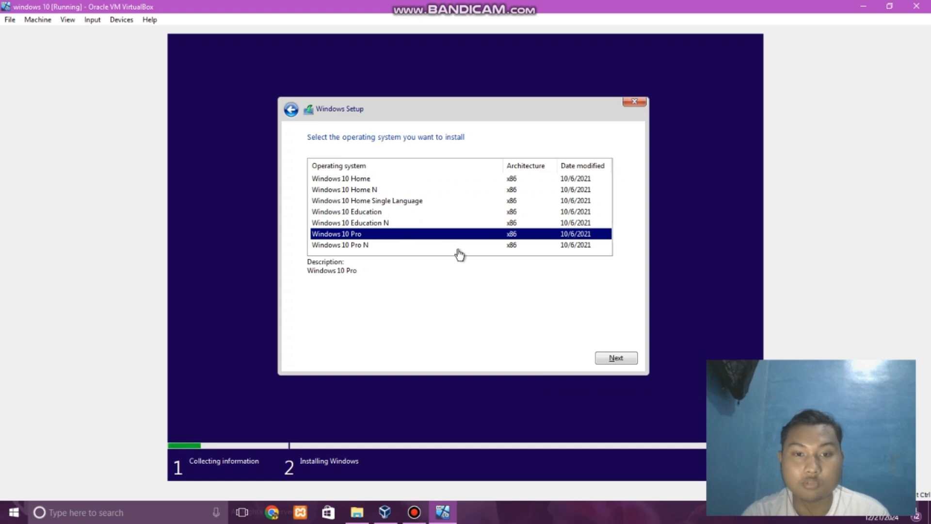
{"action": "left_click", "coordinate": [612, 357]}
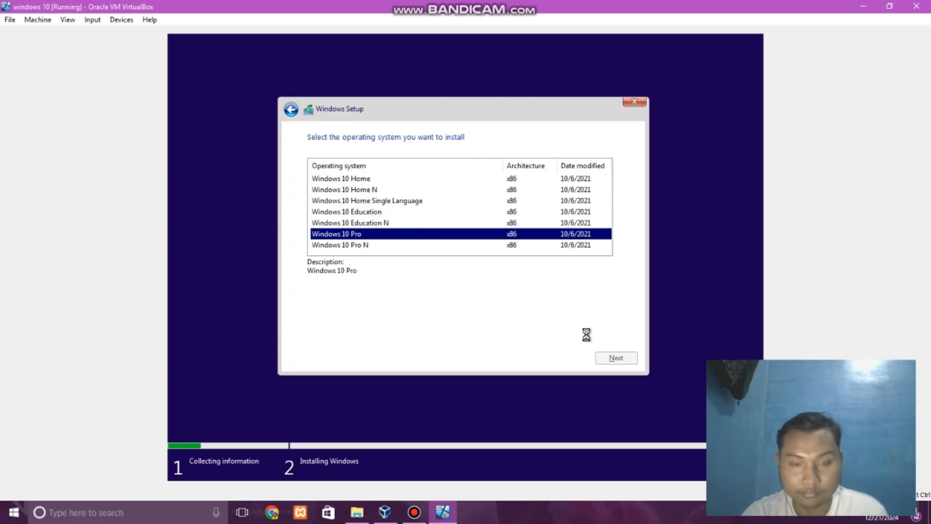
- Accept the license terms and choose the Custom: Install Windows only (advanced) installation type
{"action": "scroll", "coordinate": [429, 270], "scroll_direction": "down", "scroll_amount": 15}
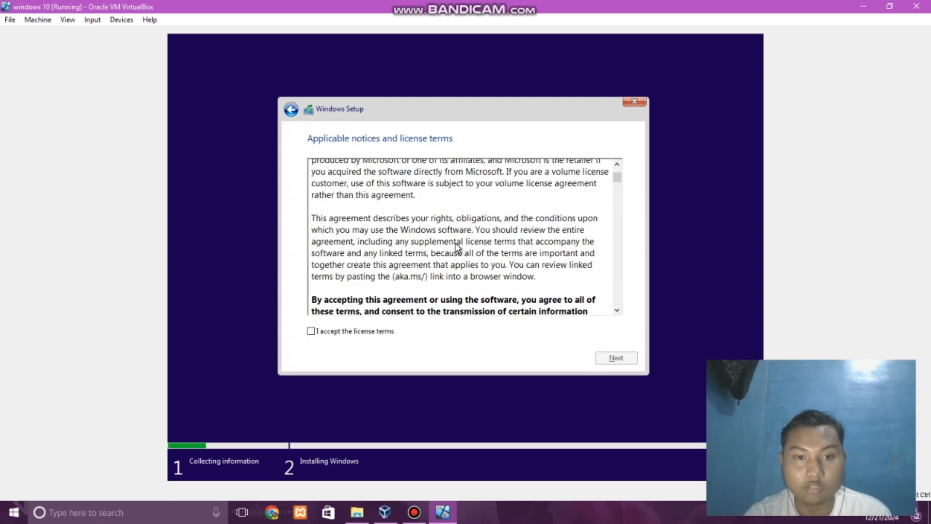
{"action": "scroll", "coordinate": [456, 248], "scroll_direction": "down", "scroll_amount": 8}
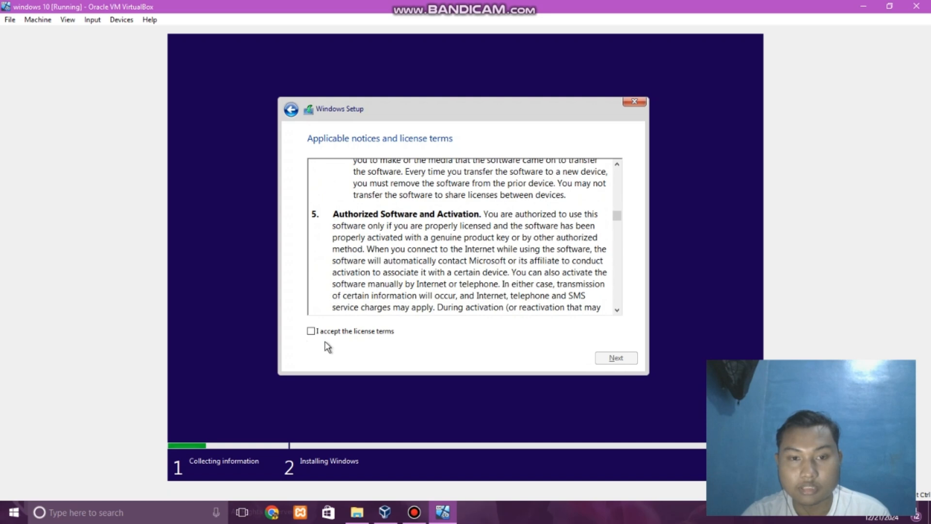
{"action": "left_click", "coordinate": [311, 331]}
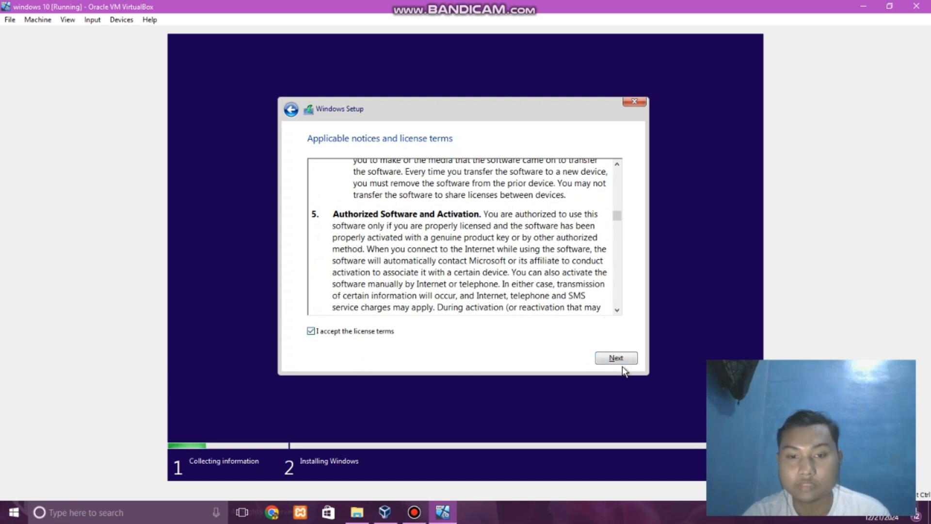
{"action": "left_click", "coordinate": [316, 331]}
{"action": "left_click", "coordinate": [315, 332]}
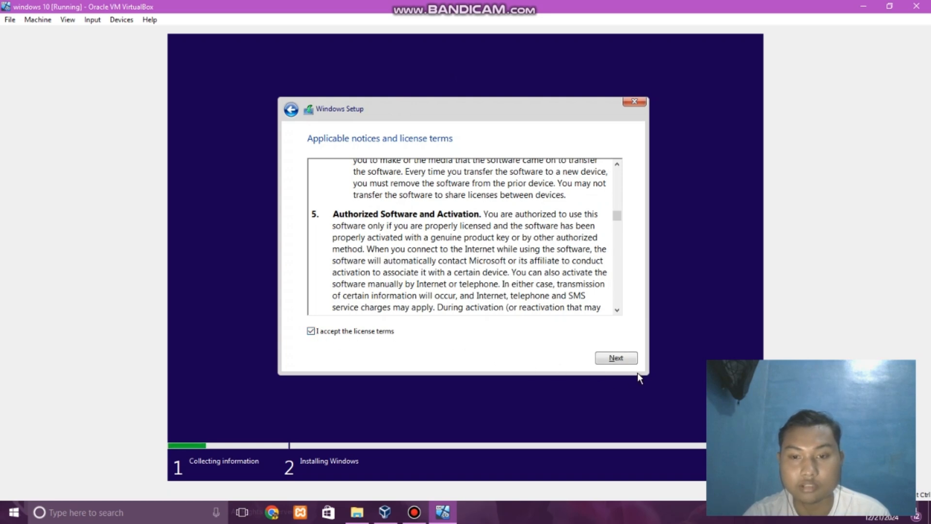
{"action": "left_click", "coordinate": [626, 363]}
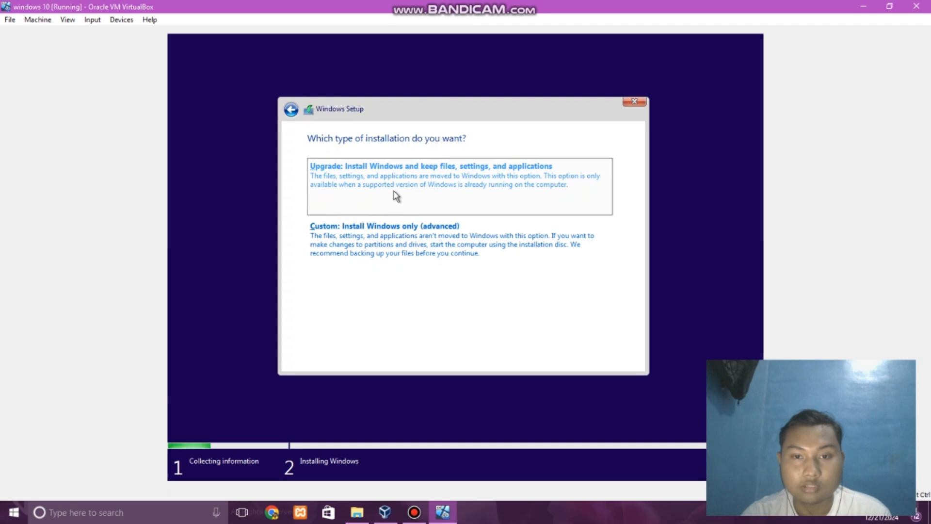
{"action": "left_click", "coordinate": [421, 266]}
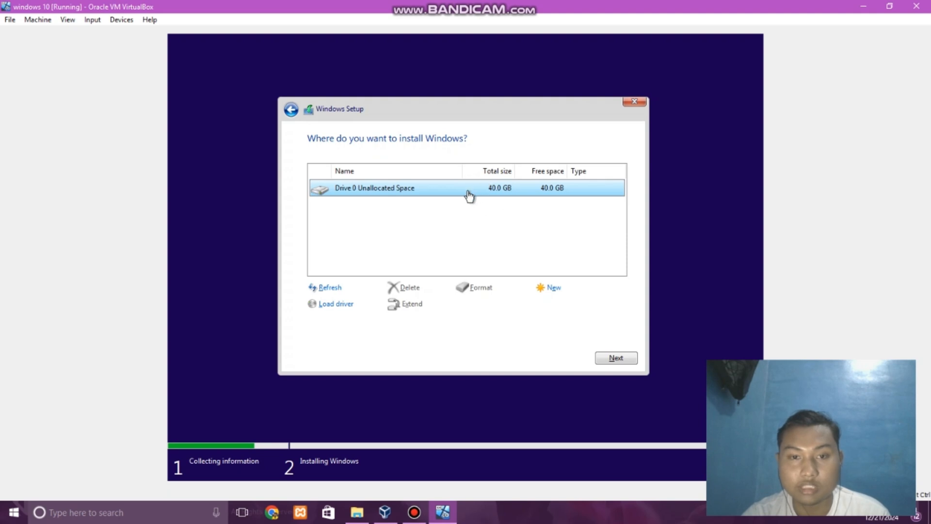
- Create a new 26000 MB partition from the unallocated space on Drive 0
{"action": "left_click", "coordinate": [553, 288]}
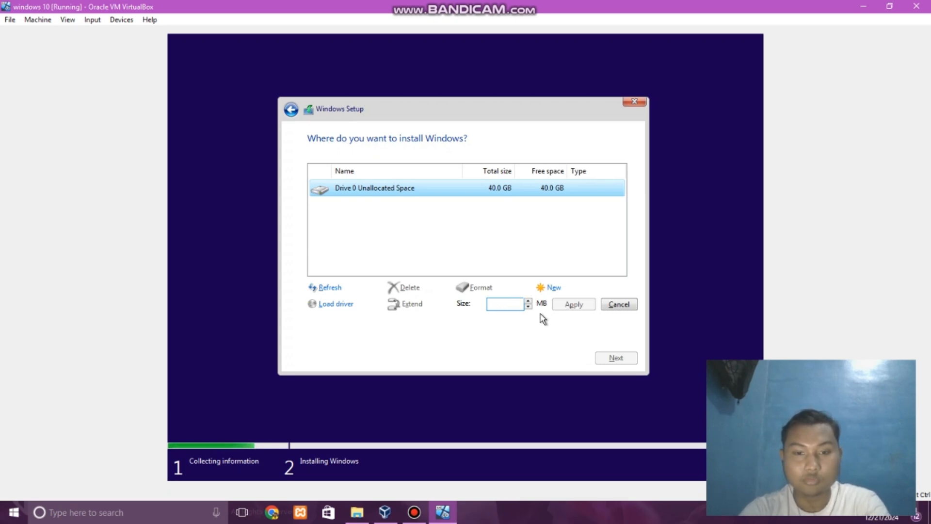
{"action": "type", "text": "2"}
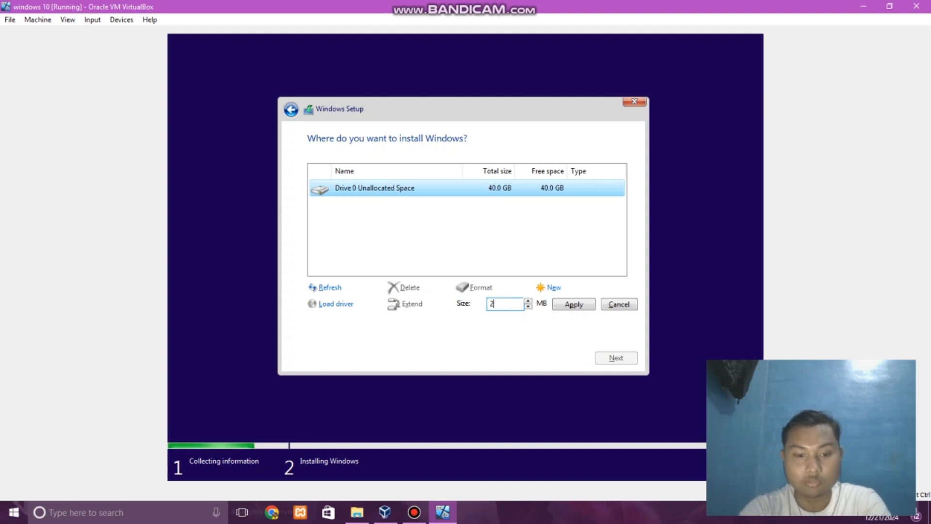
{"action": "type", "text": "5006000"}
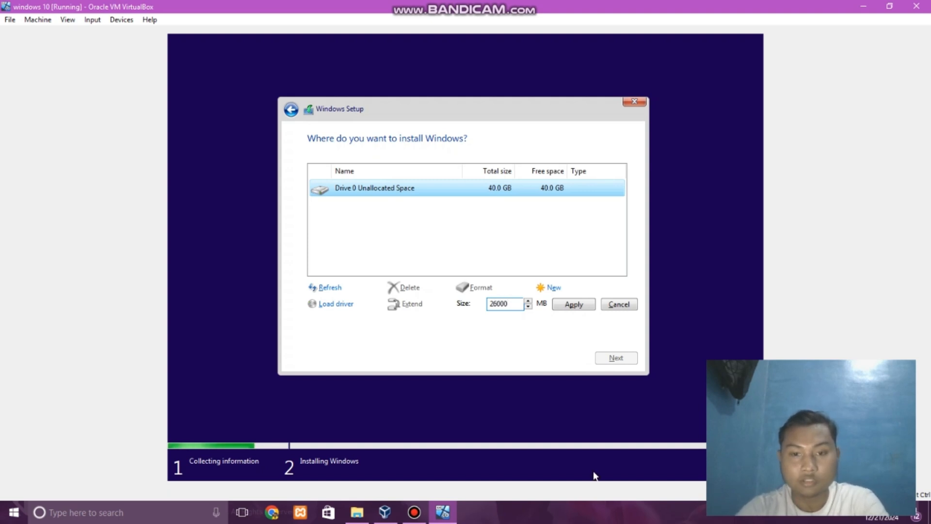
{"action": "left_click", "coordinate": [577, 304]}
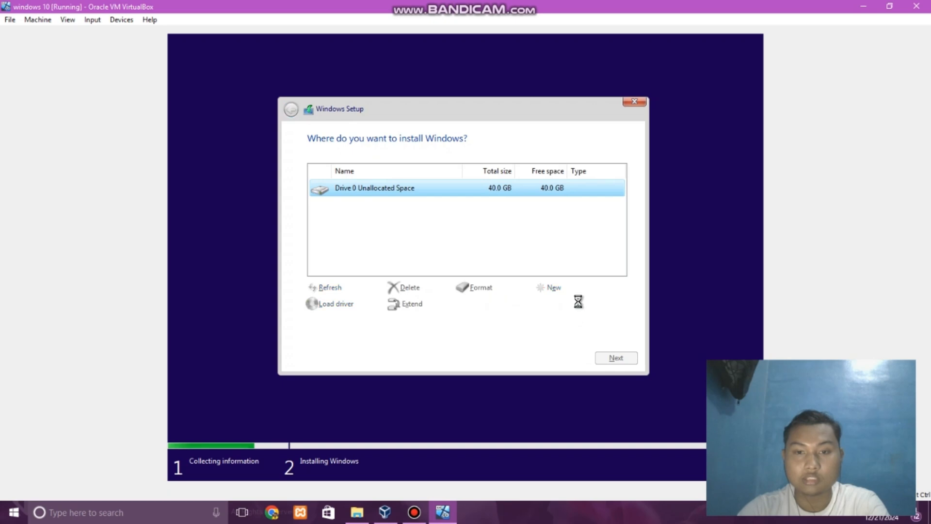
{"action": "left_click", "coordinate": [539, 304]}
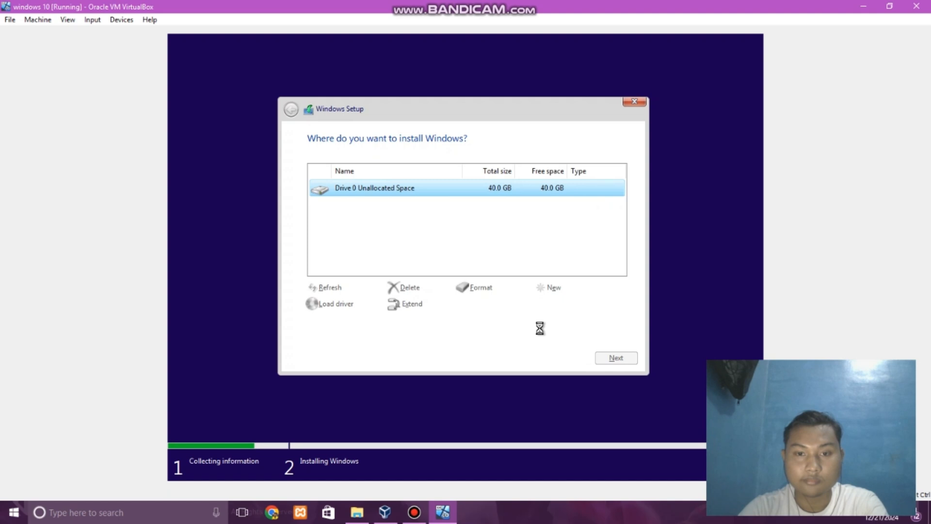
- Create another partition of 14959 MB from the remaining unallocated space on Drive 0
{"action": "left_click", "coordinate": [441, 232]}
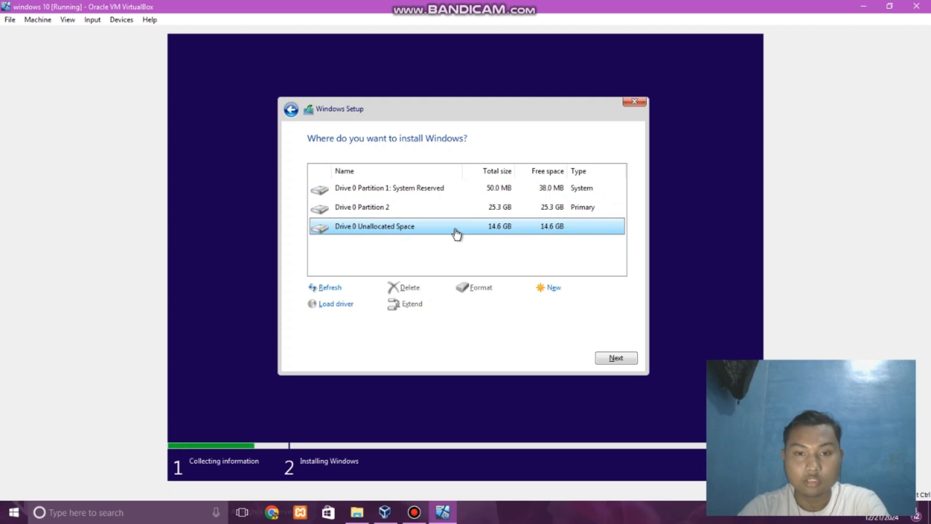
{"action": "left_click", "coordinate": [461, 211]}
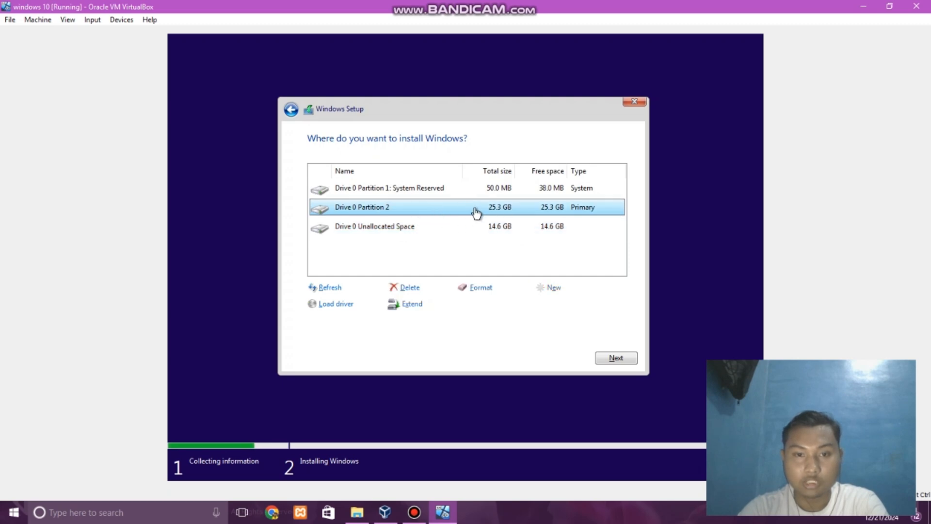
{"action": "left_click", "coordinate": [401, 228]}
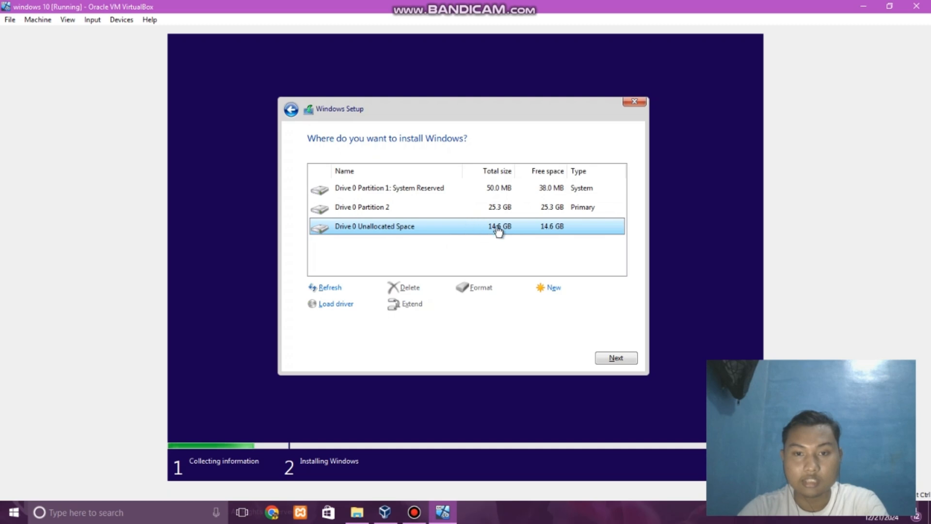
{"action": "left_click", "coordinate": [552, 289]}
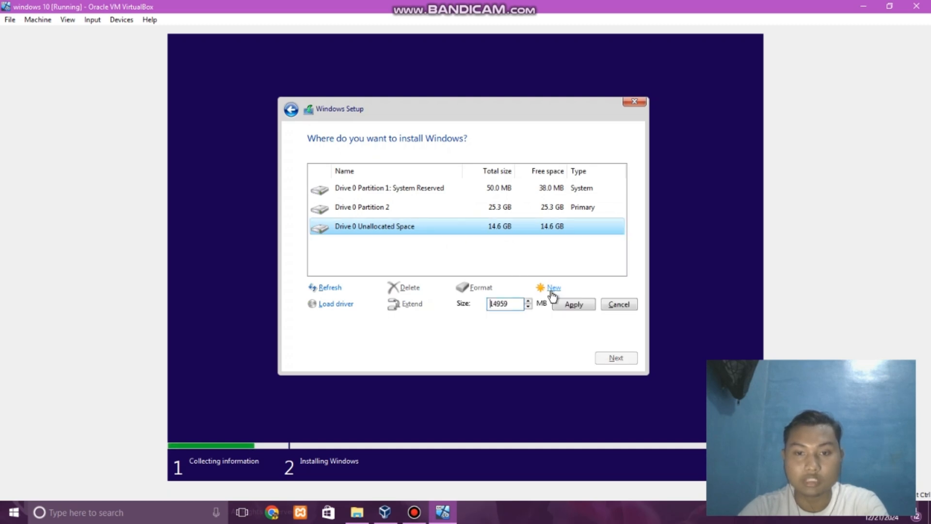
{"action": "left_click", "coordinate": [581, 306]}
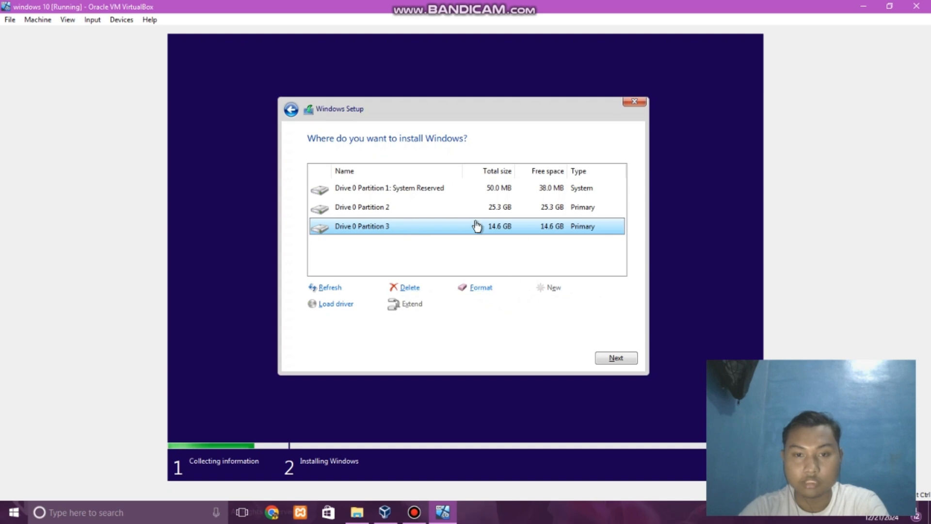
- Install Windows on Drive 0 Partition 2 and restart the virtual machine once setup requires it
{"action": "left_click", "coordinate": [333, 213]}
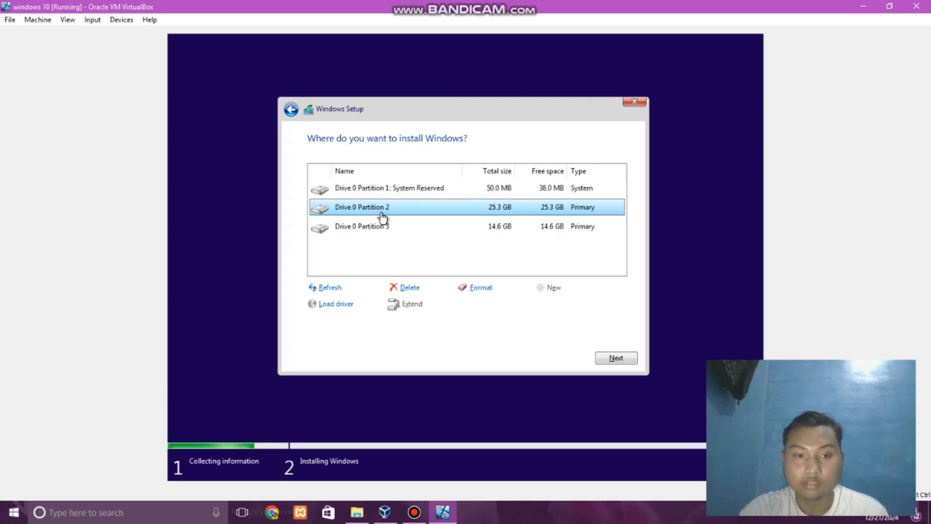
{"action": "left_click", "coordinate": [415, 227]}
{"action": "left_click", "coordinate": [420, 207]}
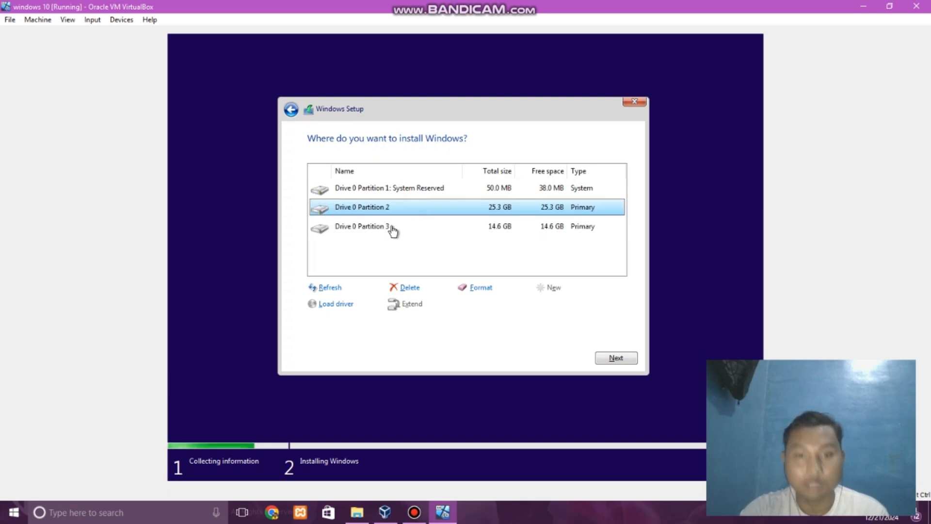
{"action": "left_click", "coordinate": [393, 231]}
{"action": "left_click", "coordinate": [405, 210]}
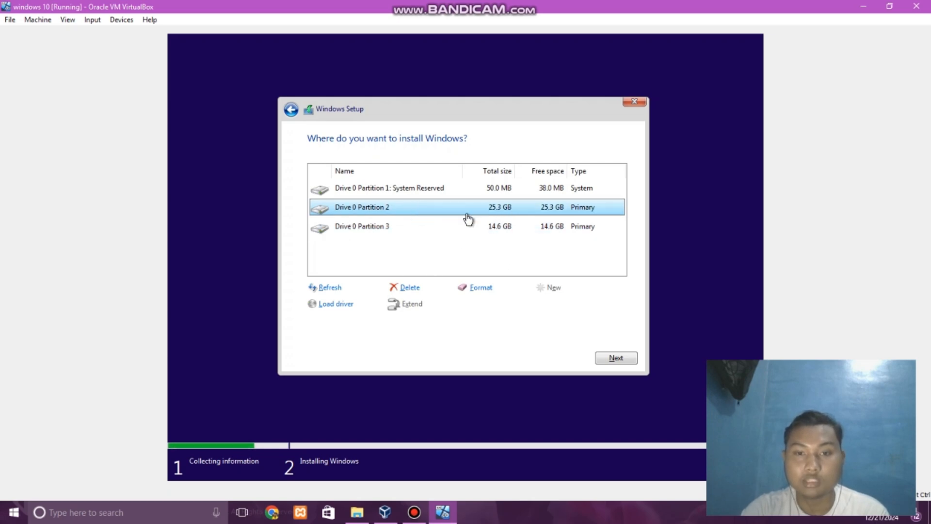
{"action": "left_click", "coordinate": [500, 231]}
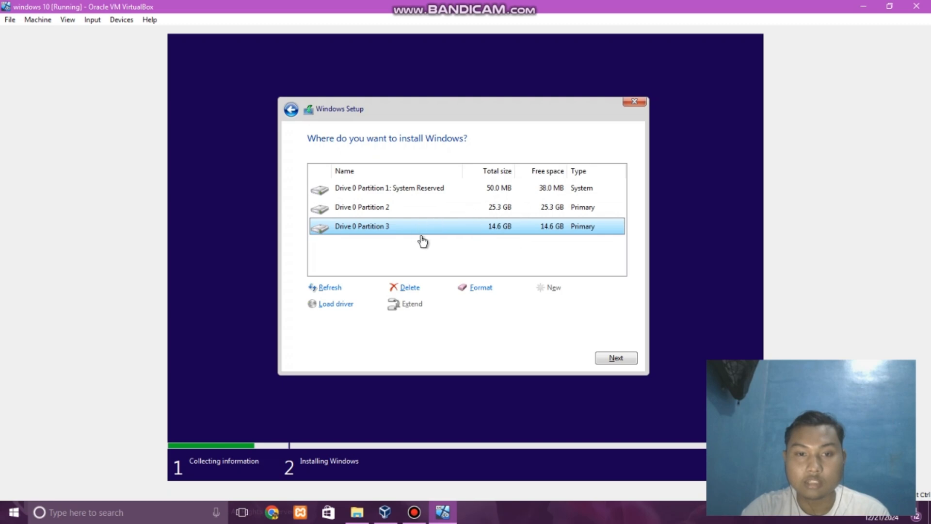
{"action": "left_click", "coordinate": [441, 213]}
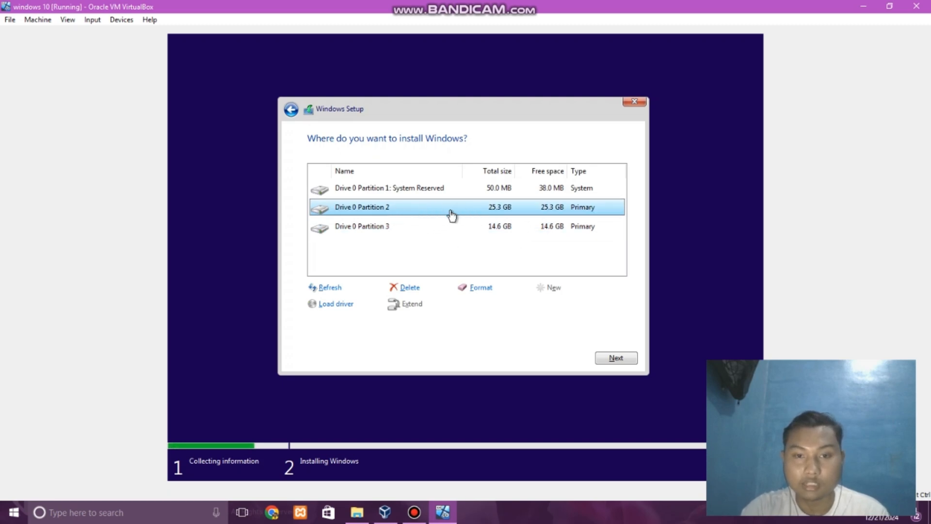
{"action": "left_click", "coordinate": [615, 359]}
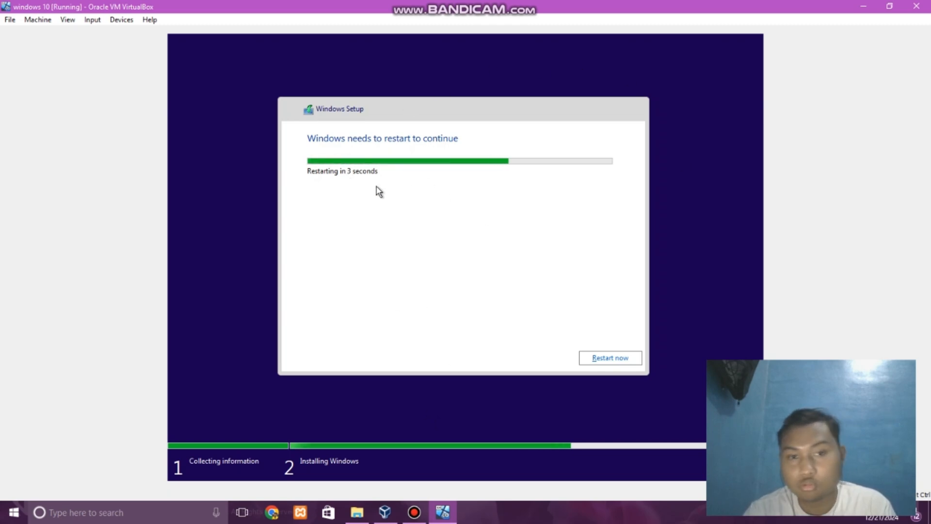
{"action": "left_click", "coordinate": [622, 363]}
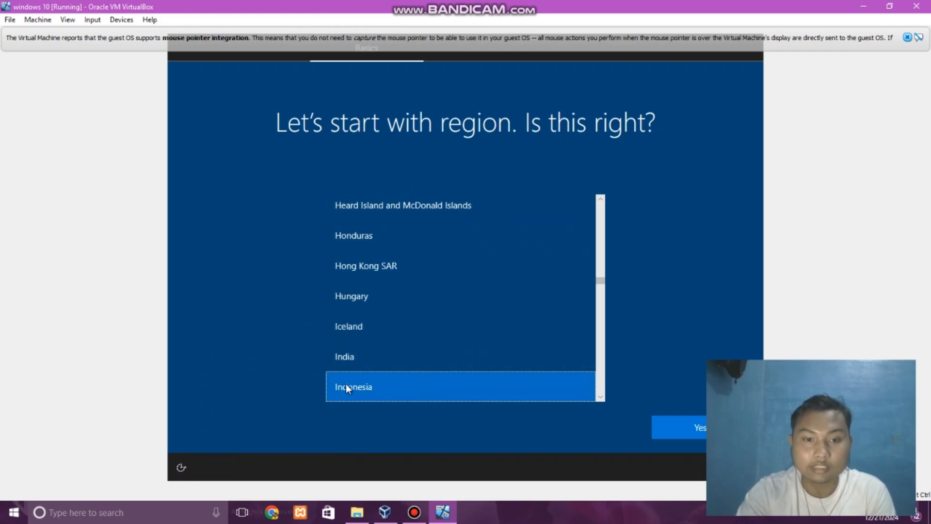
- Set the region to Indonesia and the keyboard layout to US, skipping the second keyboard layout
{"action": "left_click", "coordinate": [678, 423]}
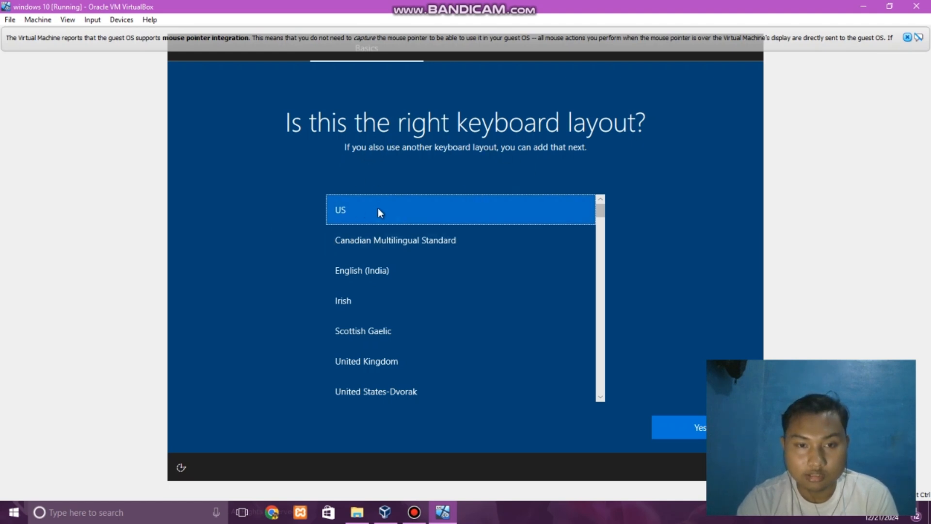
{"action": "left_click", "coordinate": [681, 427]}
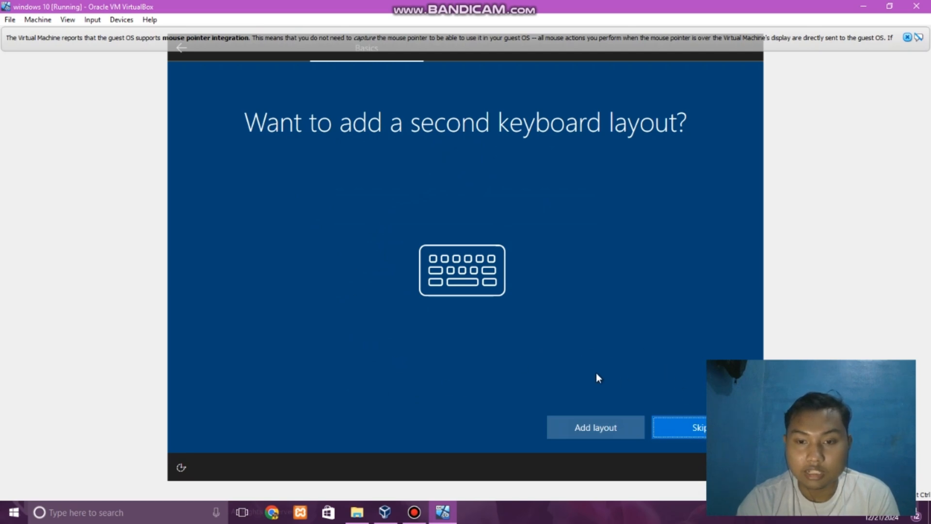
{"action": "left_click", "coordinate": [699, 427]}
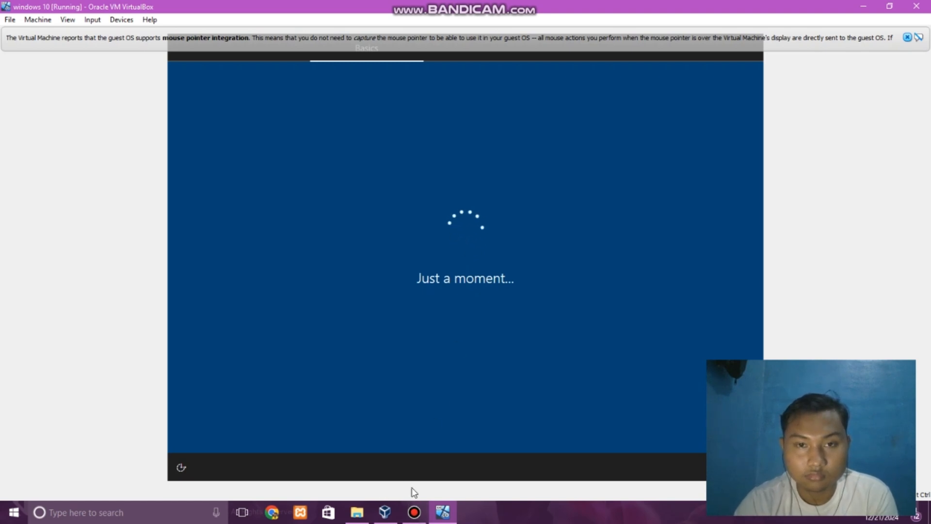
- Proceed past the internet connection offer and create the PC account with the user's name, leaving the password blank
{"action": "mouse_move", "coordinate": [520, 7]}
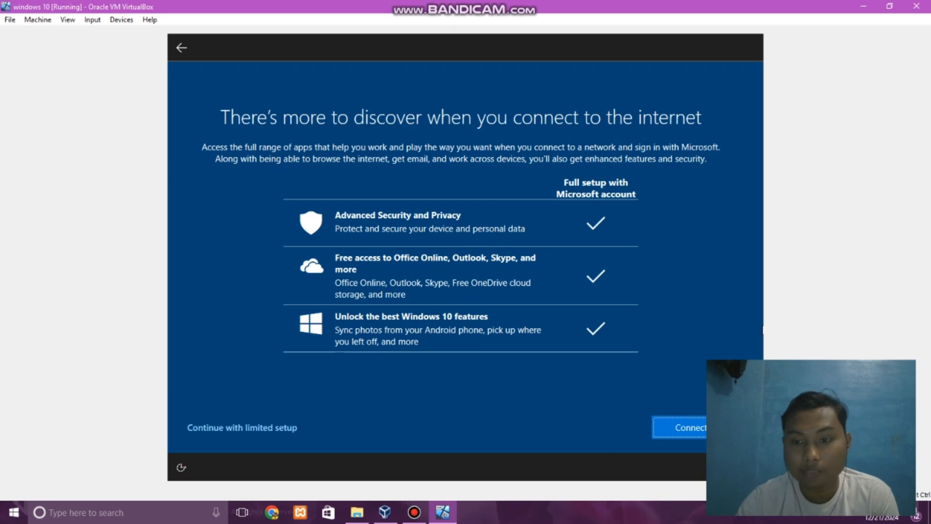
{"action": "left_click", "coordinate": [702, 422]}
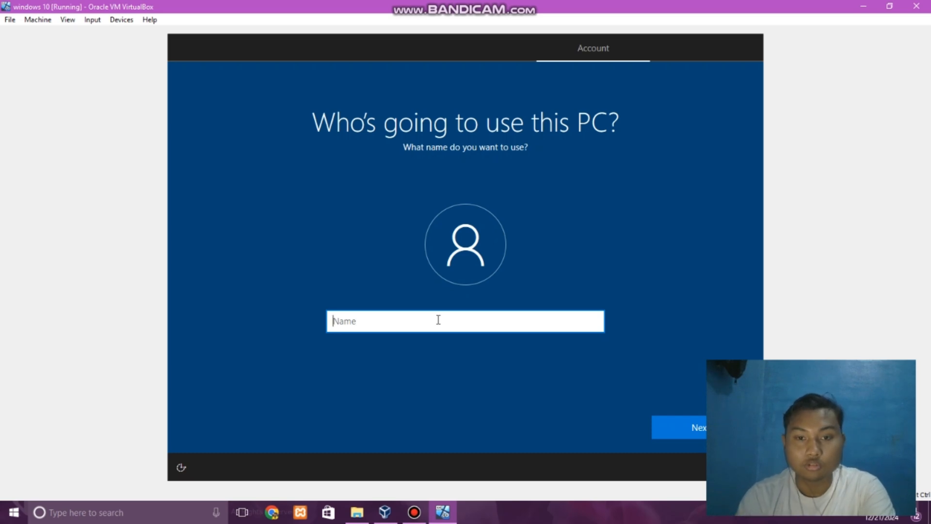
{"action": "type", "text": "s"}
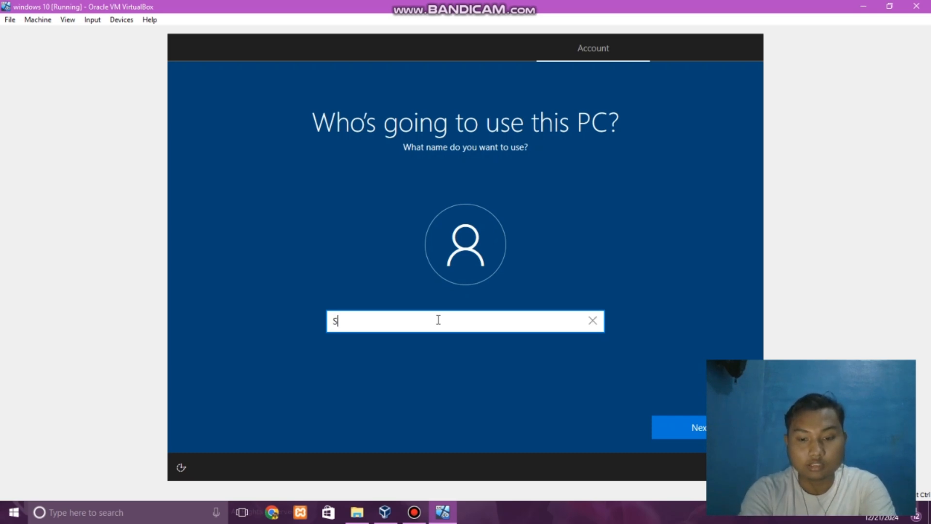
{"action": "type", "text": "eptian"}
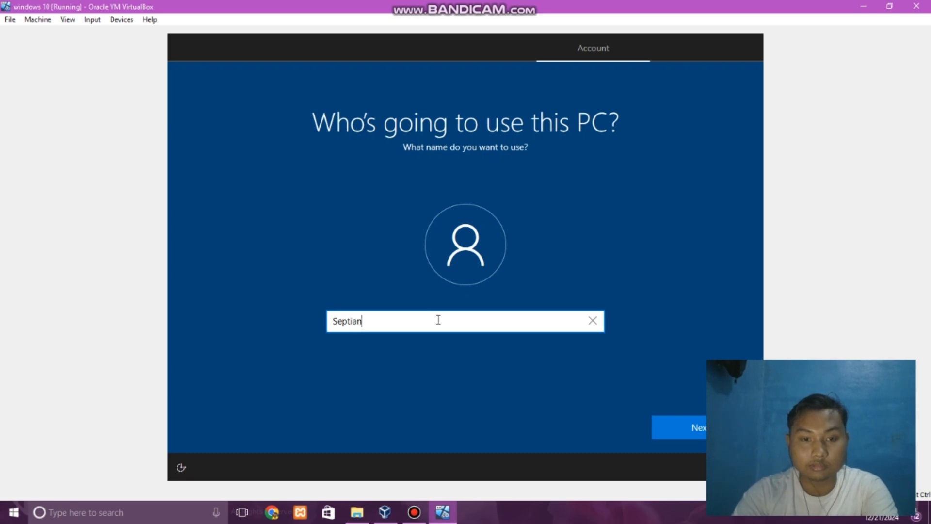
{"action": "left_click", "coordinate": [688, 423]}
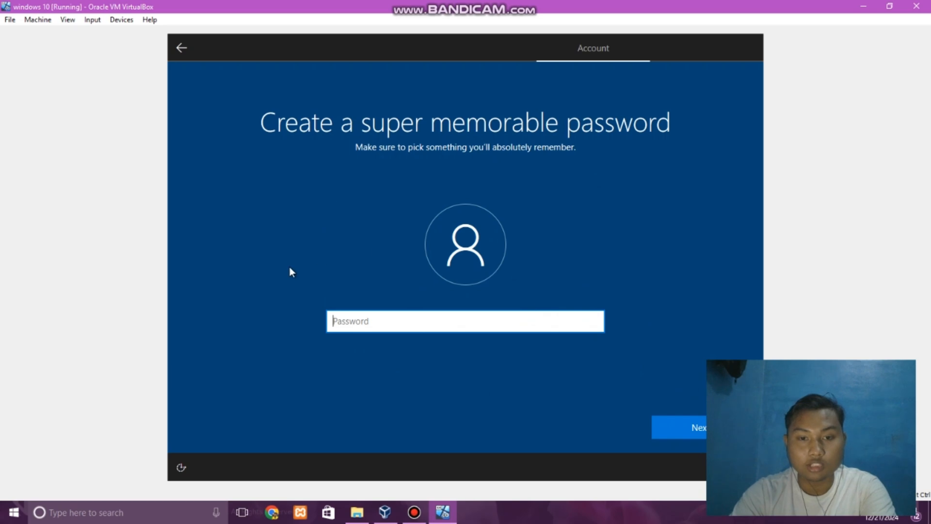
{"action": "left_click", "coordinate": [695, 425]}
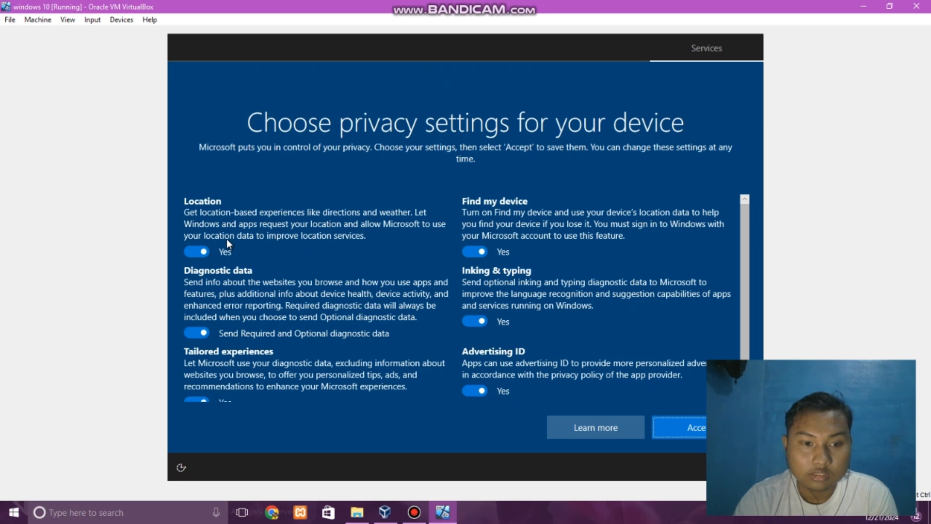
- Turn off Location and Tailored experiences, and limit Diagnostic data to Send Required diagnostic data
{"action": "scroll", "coordinate": [235, 245], "scroll_direction": "down", "scroll_amount": 2}
{"action": "scroll", "coordinate": [241, 312], "scroll_direction": "up", "scroll_amount": 2}
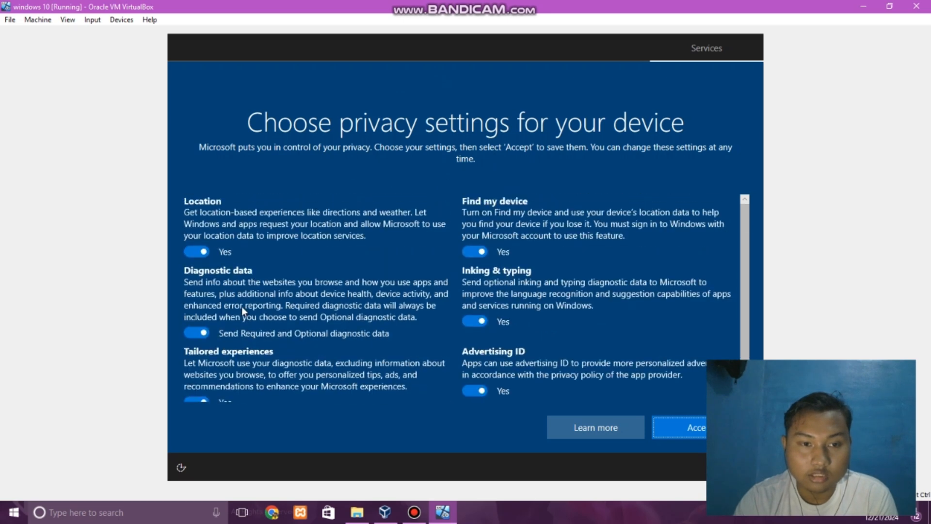
{"action": "scroll", "coordinate": [209, 308], "scroll_direction": "down", "scroll_amount": 2}
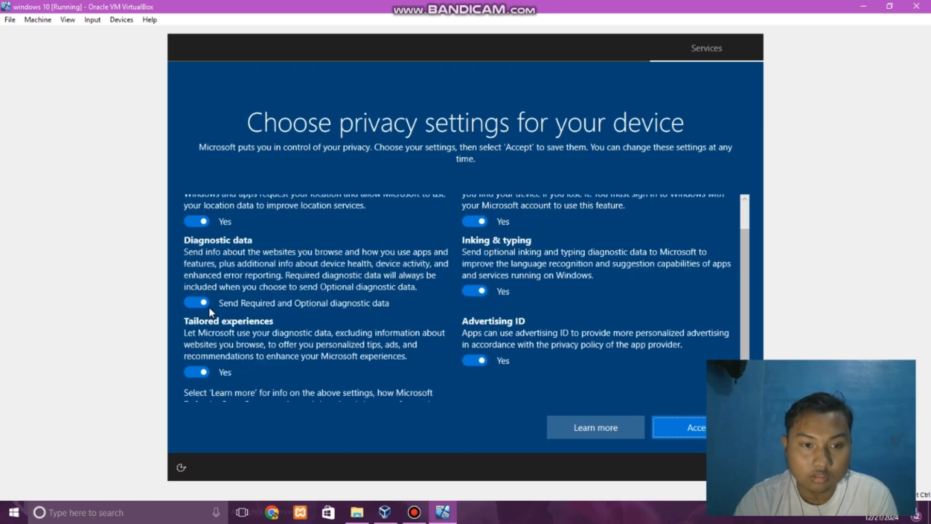
{"action": "scroll", "coordinate": [301, 340], "scroll_direction": "up", "scroll_amount": 2}
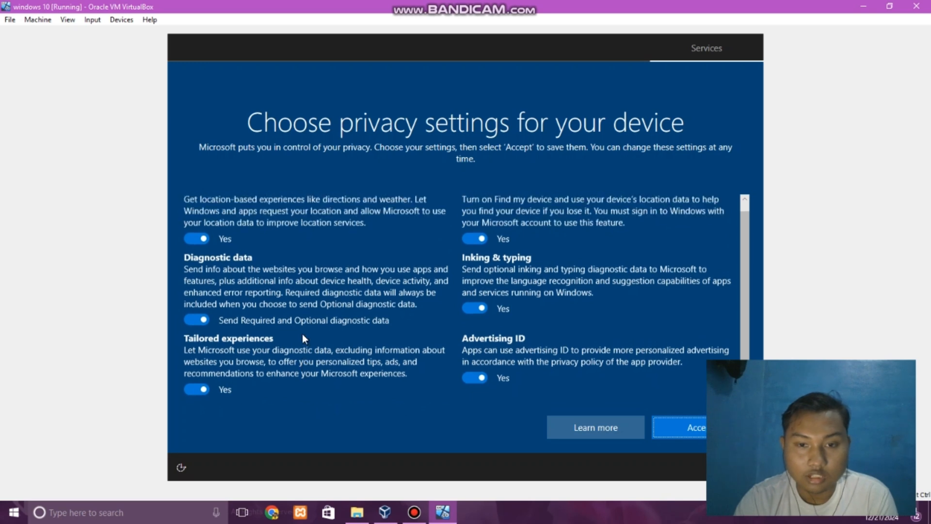
{"action": "left_click", "coordinate": [194, 252]}
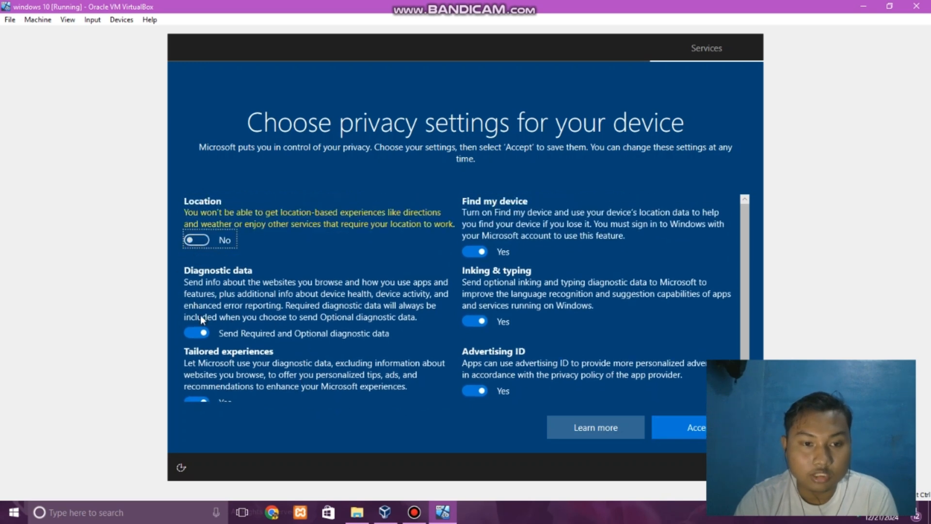
{"action": "left_click", "coordinate": [196, 332]}
{"action": "scroll", "coordinate": [198, 335], "scroll_direction": "down", "scroll_amount": 2}
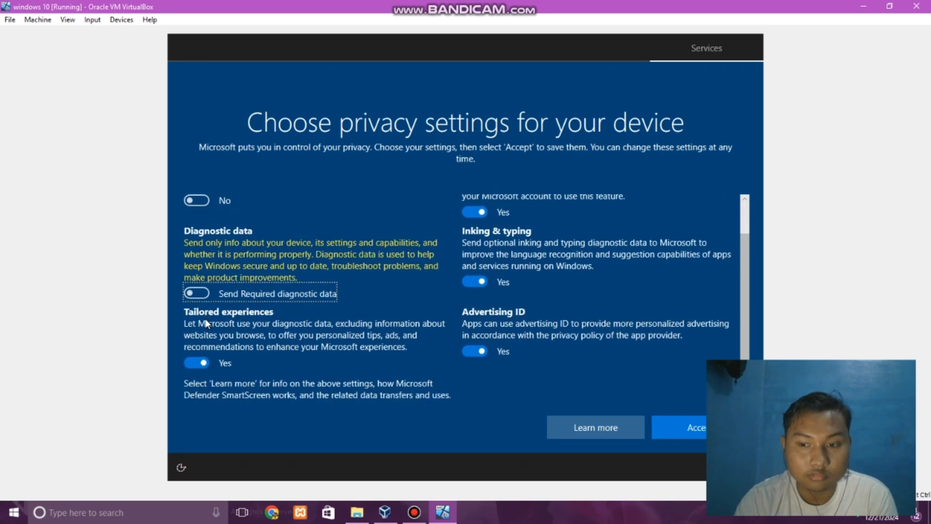
{"action": "left_click", "coordinate": [197, 359]}
{"action": "scroll", "coordinate": [408, 321], "scroll_direction": "up", "scroll_amount": 2}
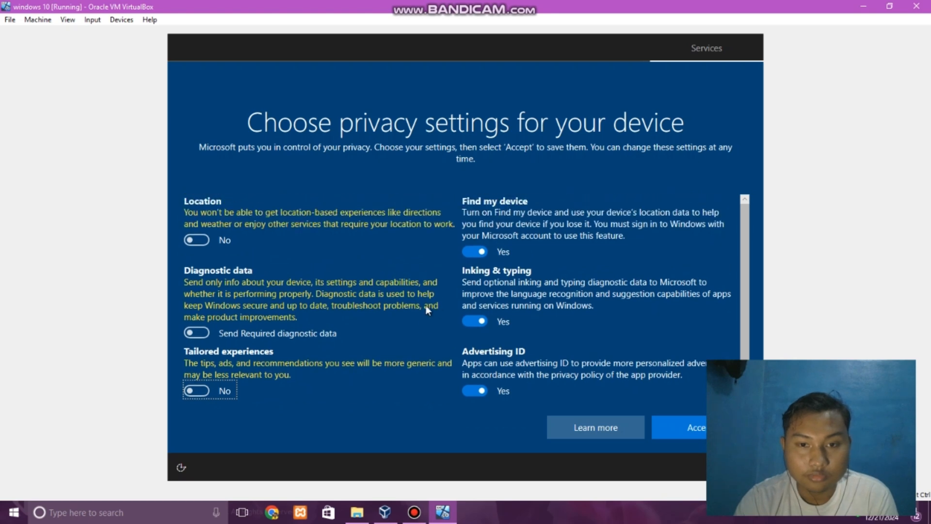
- Turn off Find my device, Inking & typing and Advertising ID, and accept the privacy settings
{"action": "left_click", "coordinate": [480, 252]}
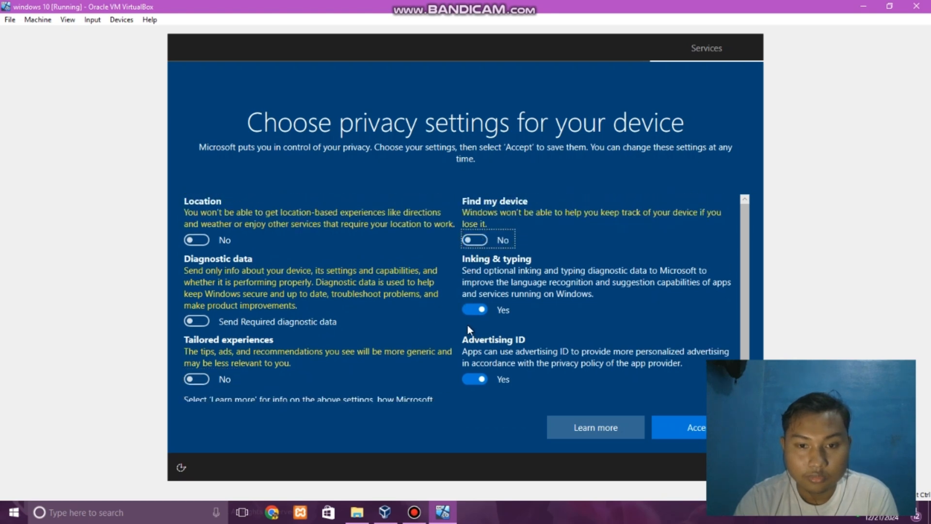
{"action": "left_click", "coordinate": [473, 305]}
{"action": "left_click", "coordinate": [481, 378]}
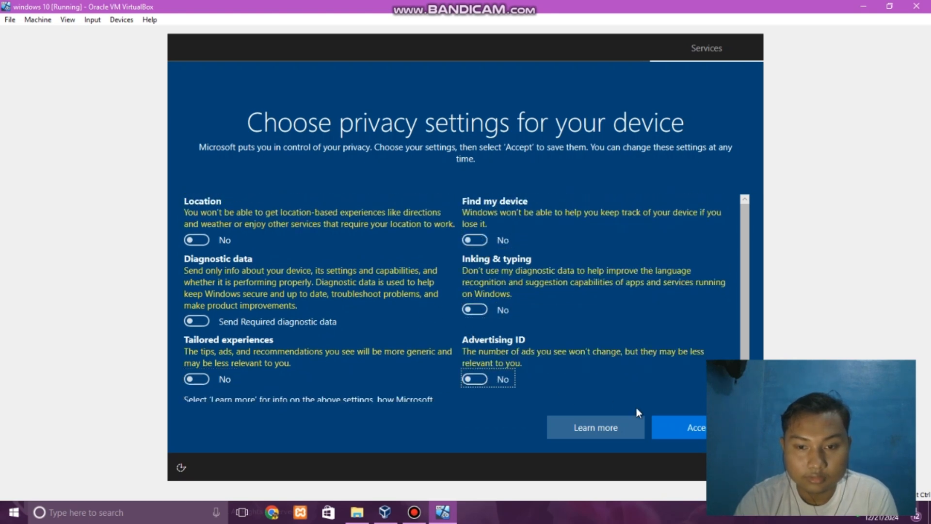
{"action": "left_click", "coordinate": [678, 426]}
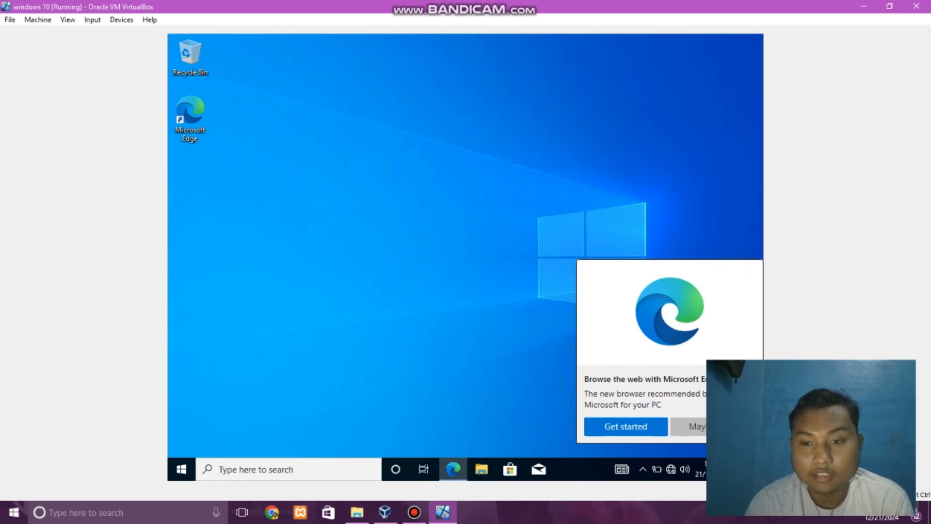
- Dismiss the Microsoft Edge browser offer and briefly view the installed apps in the Start menu
{"action": "left_click", "coordinate": [697, 430]}
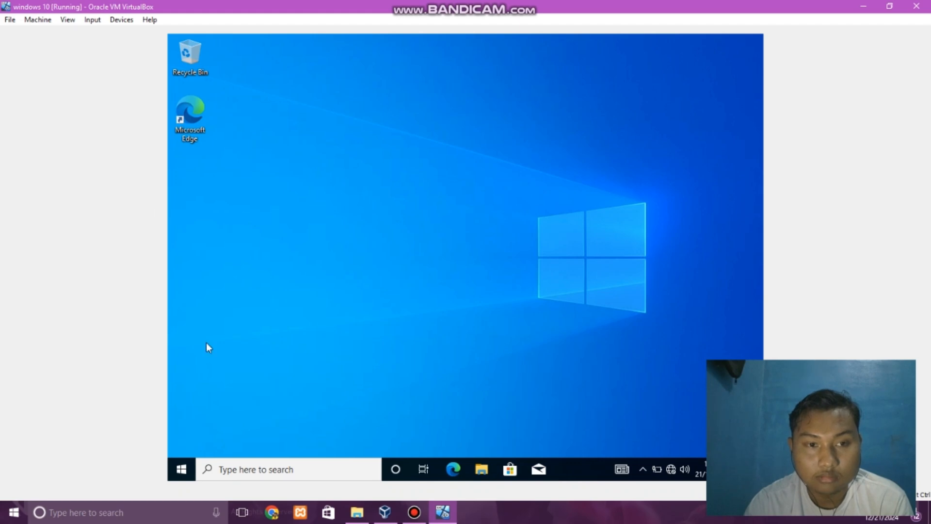
{"action": "left_click", "coordinate": [182, 469]}
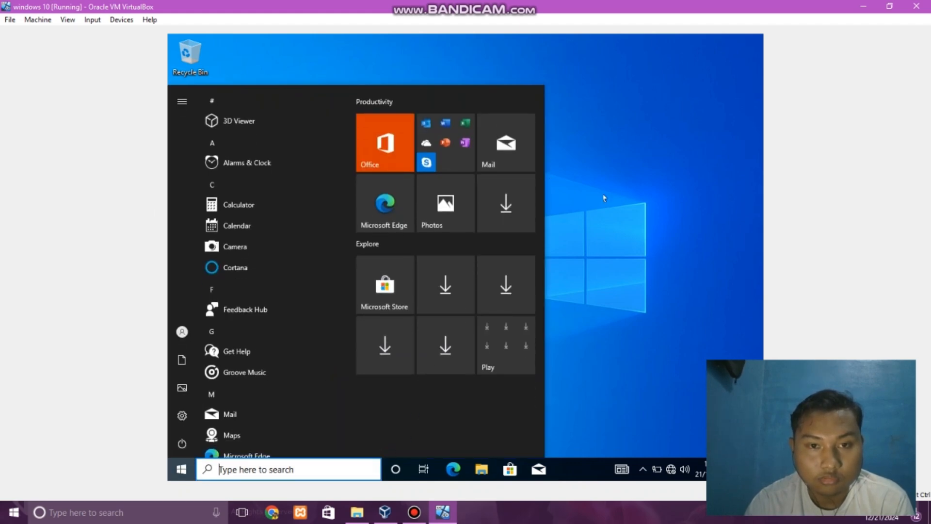
{"action": "left_click", "coordinate": [590, 243]}
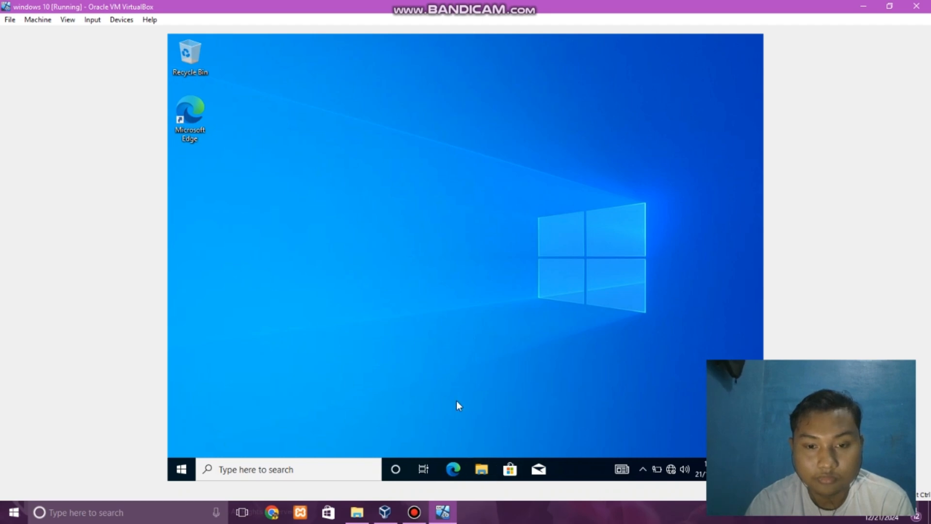
- Show This PC in File Explorer and try to open Local Disk (D:)
{"action": "left_click", "coordinate": [485, 472]}
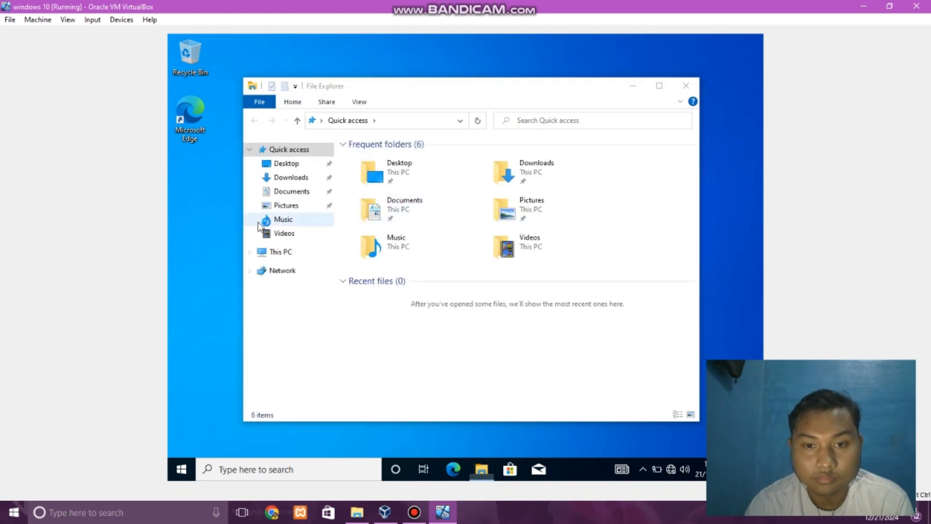
{"action": "left_click", "coordinate": [703, 104]}
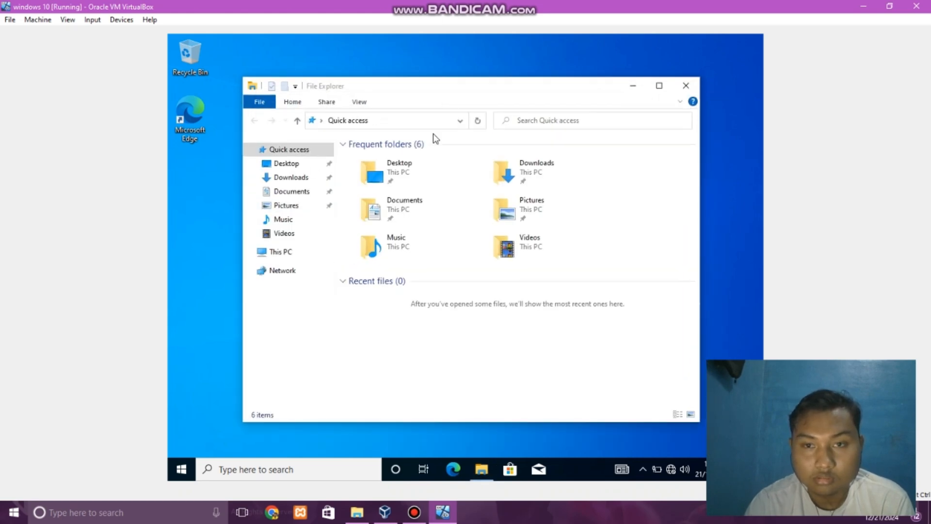
{"action": "left_click", "coordinate": [283, 256]}
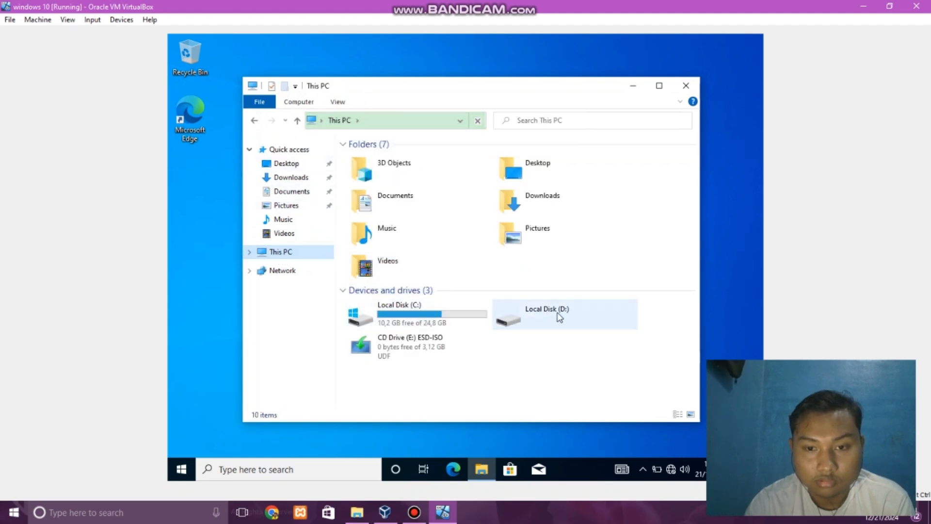
{"action": "left_click", "coordinate": [564, 321]}
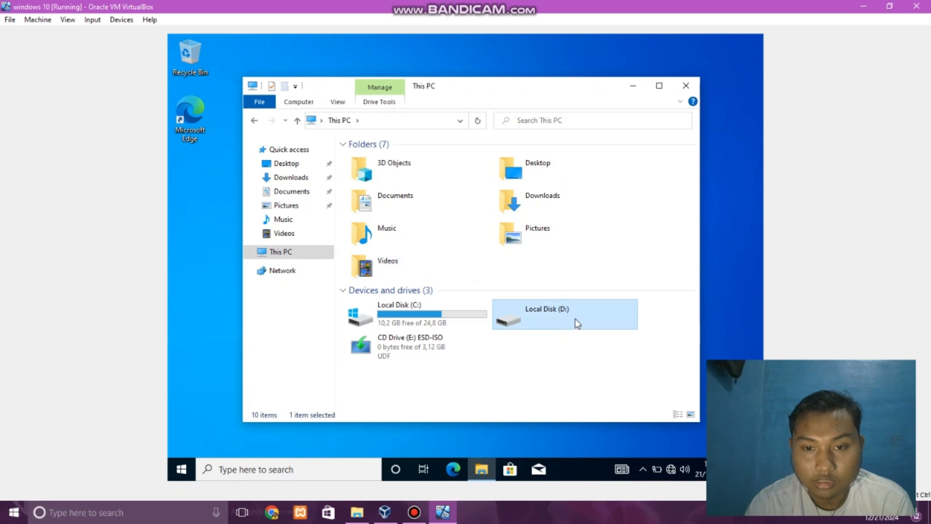
{"action": "double_click", "coordinate": [565, 321]}
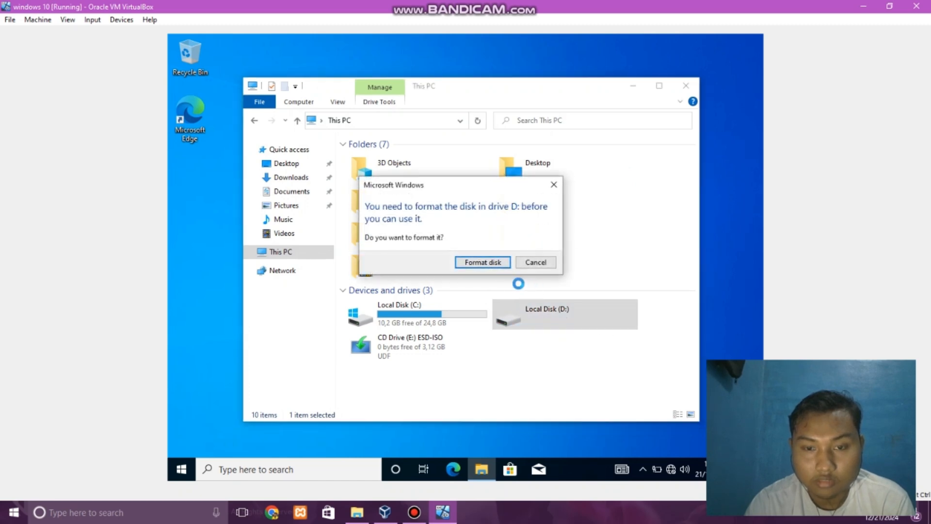
- Quick-format Local Disk (D:) as NTFS with a 4096-byte allocation unit size and no volume label
{"action": "left_click", "coordinate": [496, 264]}
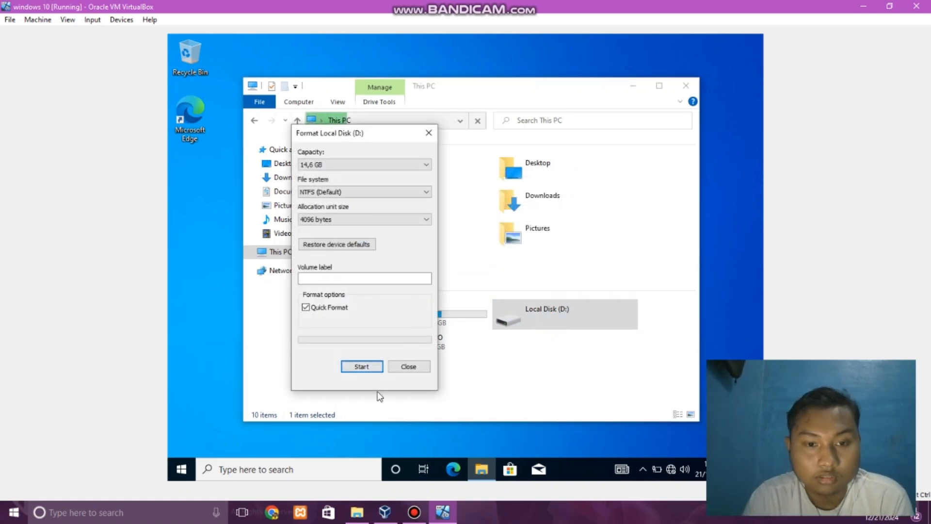
{"action": "left_click", "coordinate": [367, 365]}
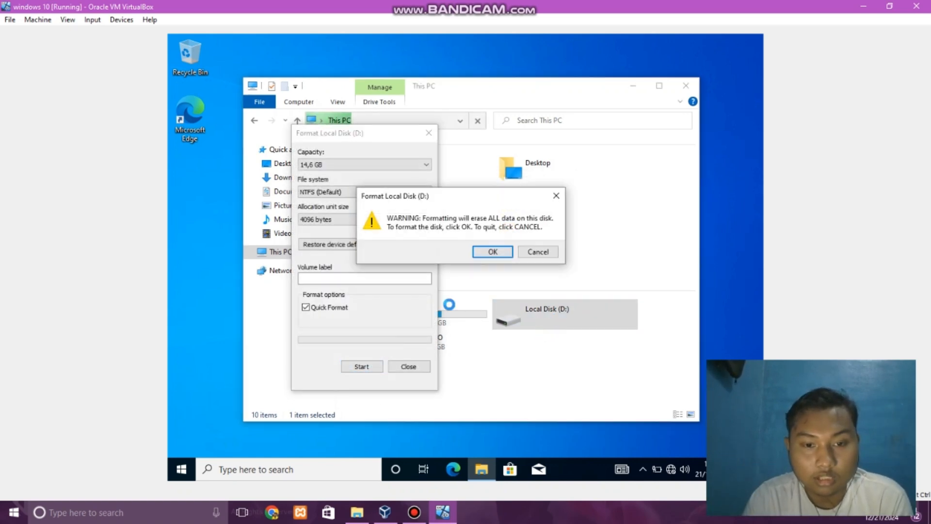
{"action": "left_click", "coordinate": [491, 251]}
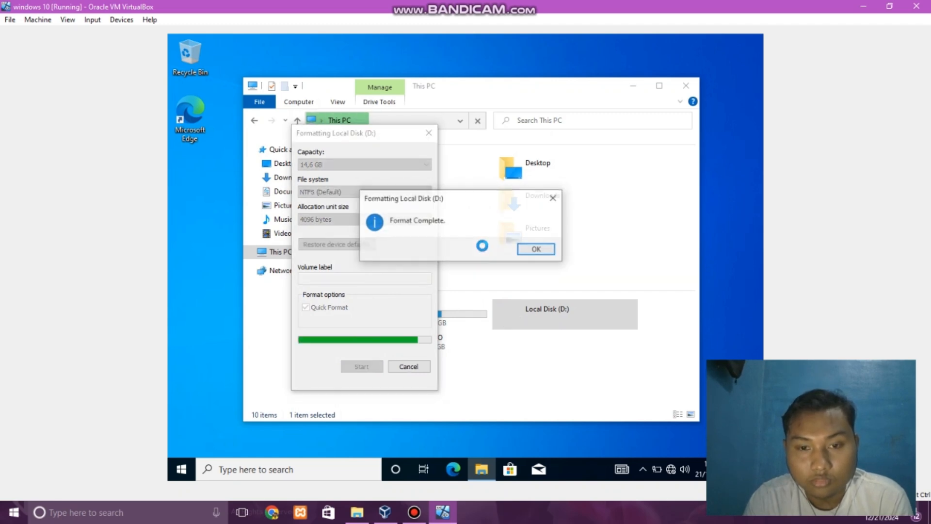
{"action": "left_click", "coordinate": [537, 249]}
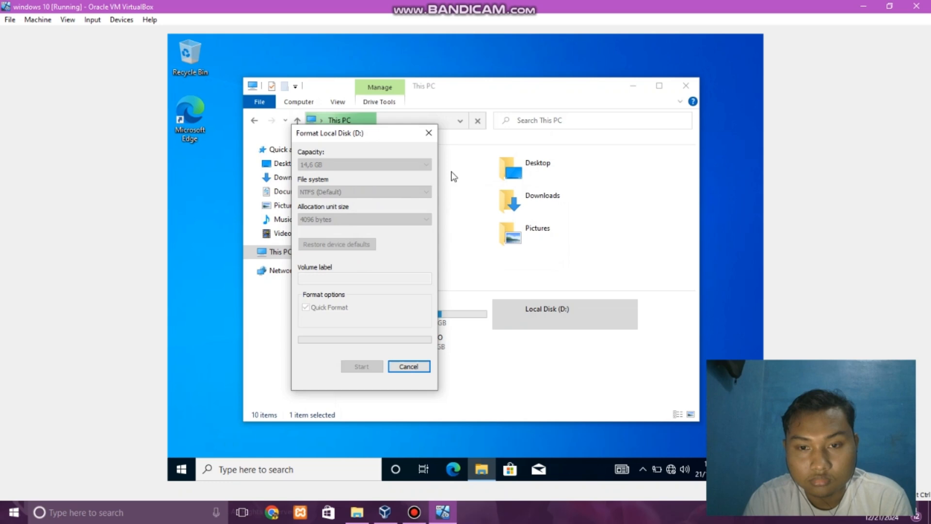
{"action": "left_click", "coordinate": [426, 133]}
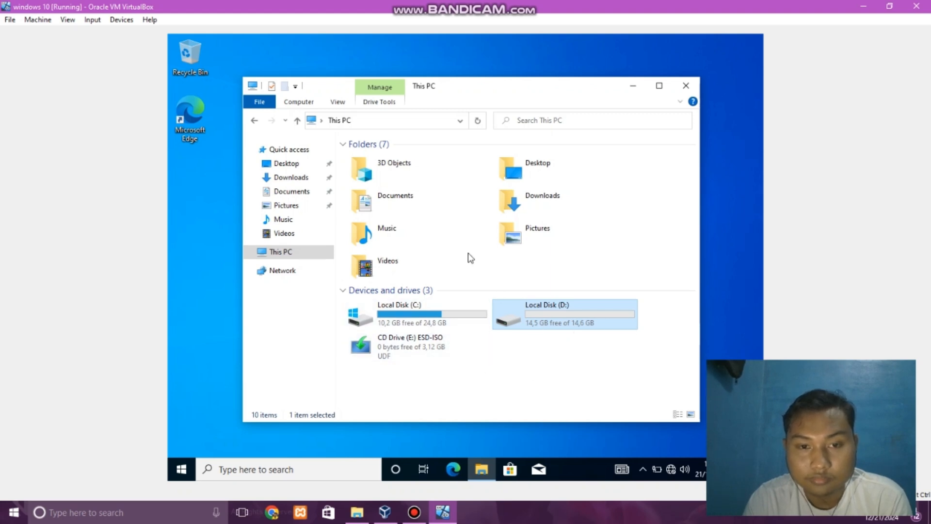
- Close File Explorer and refresh the desktop
{"action": "mouse_move", "coordinate": [486, 92]}
{"action": "left_mouse_down"}
{"action": "mouse_move", "coordinate": [531, 92]}
{"action": "mouse_move", "coordinate": [503, 96]}
{"action": "left_mouse_up"}
{"action": "left_click", "coordinate": [661, 83]}
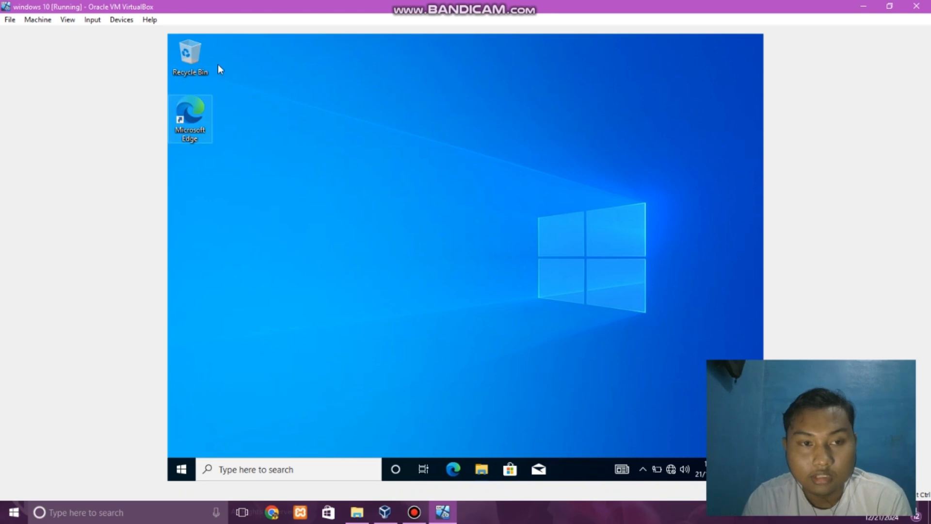
{"action": "right_click", "coordinate": [374, 212]}
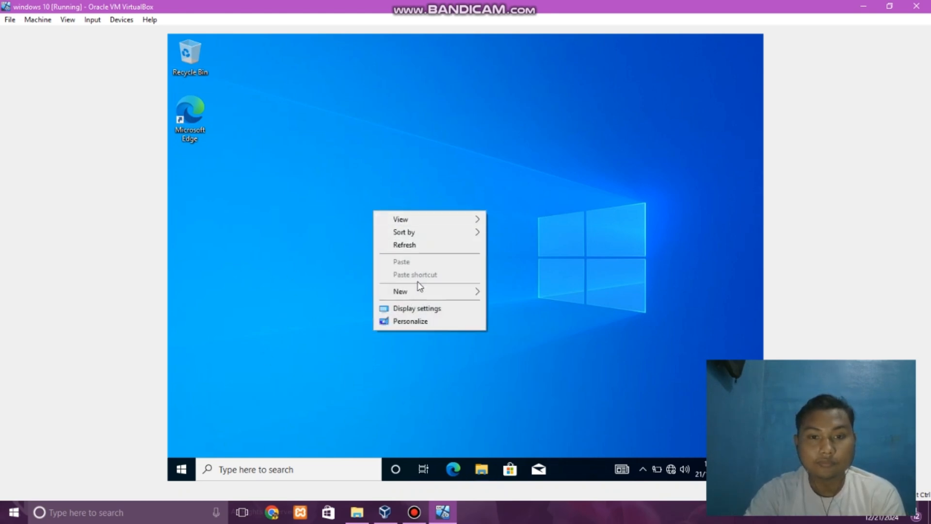
{"action": "left_click", "coordinate": [419, 245]}
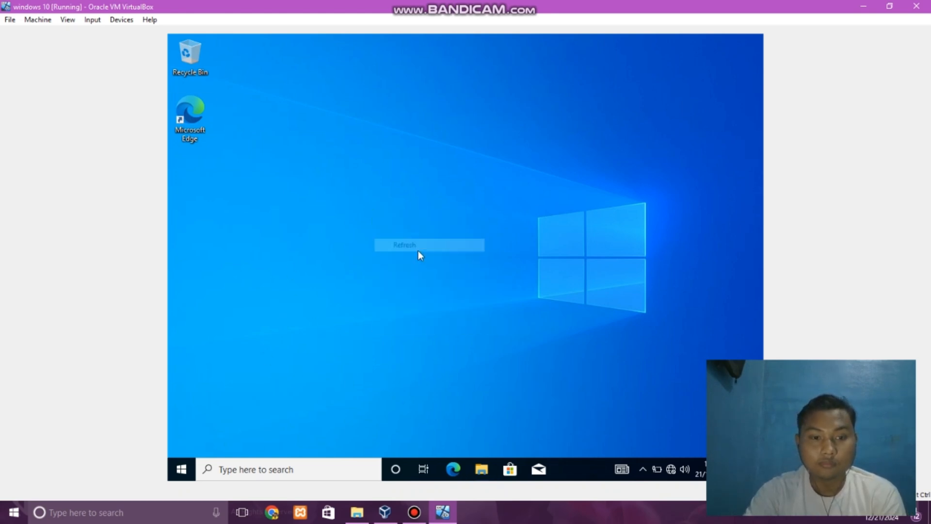
- Bring up the Start menu to reach the power options of the virtual Windows 10 system
{"action": "left_click", "coordinate": [181, 469]}
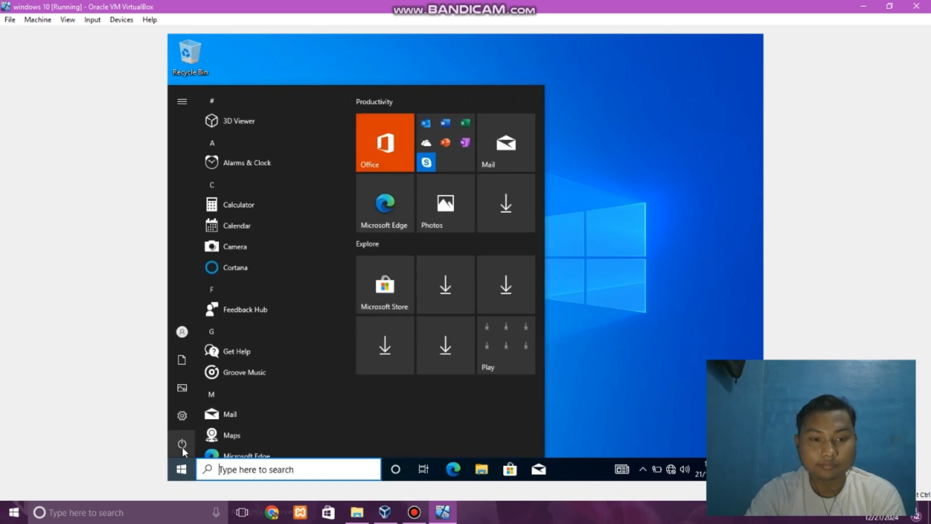